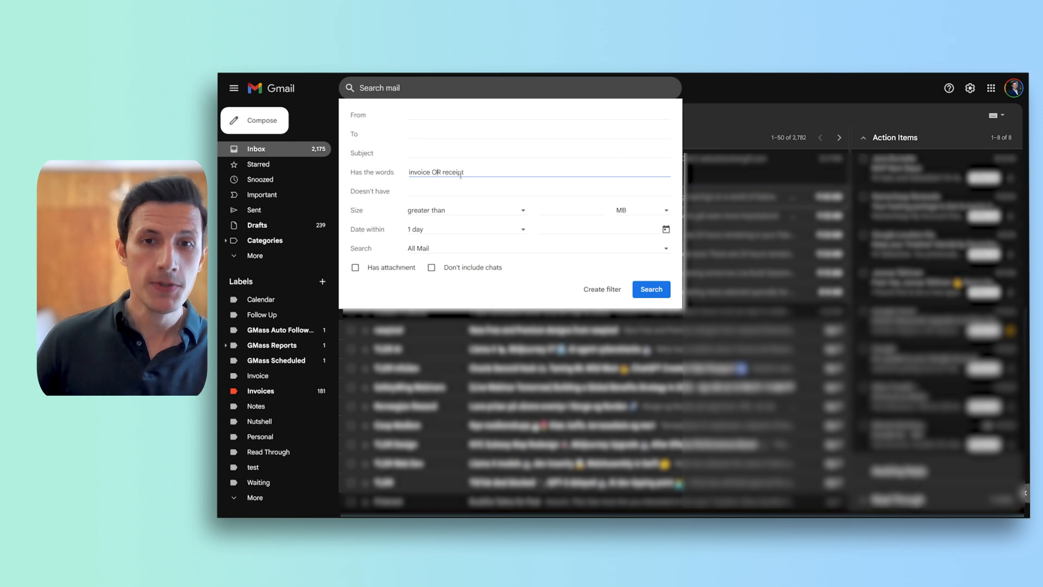
- Create a mail filter for "invoice OR receipt" that applies the Invoices label and also covers matching existing conversations
{"action": "left_click", "coordinate": [602, 291]}
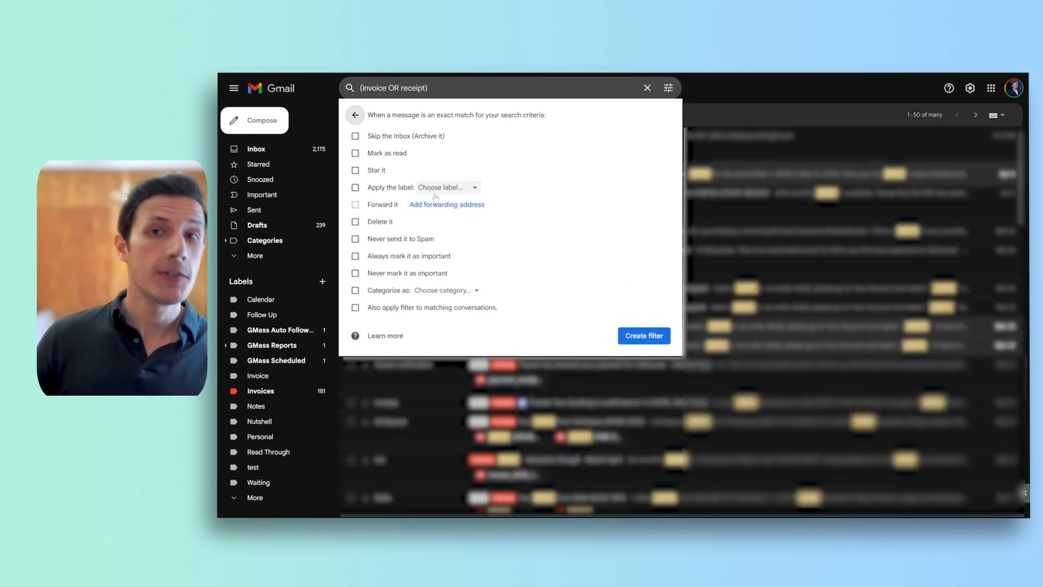
{"action": "left_click", "coordinate": [356, 187]}
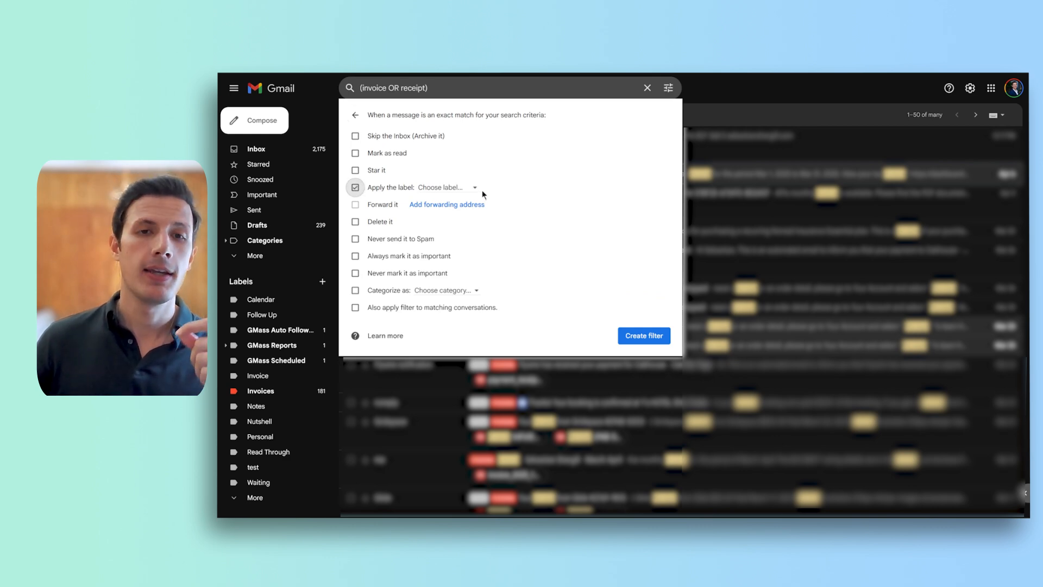
{"action": "left_click", "coordinate": [469, 188]}
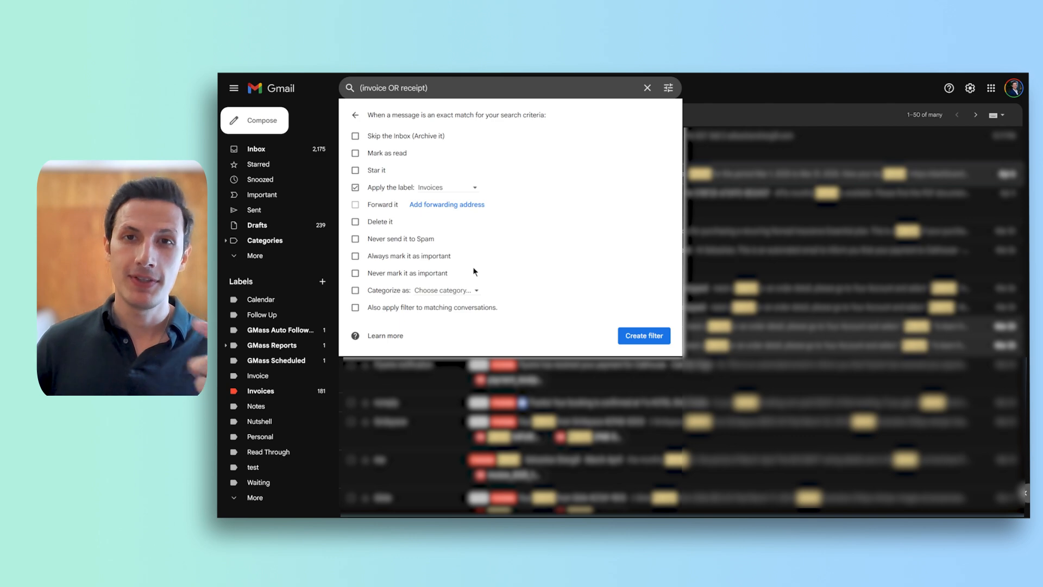
{"action": "left_click", "coordinate": [357, 308]}
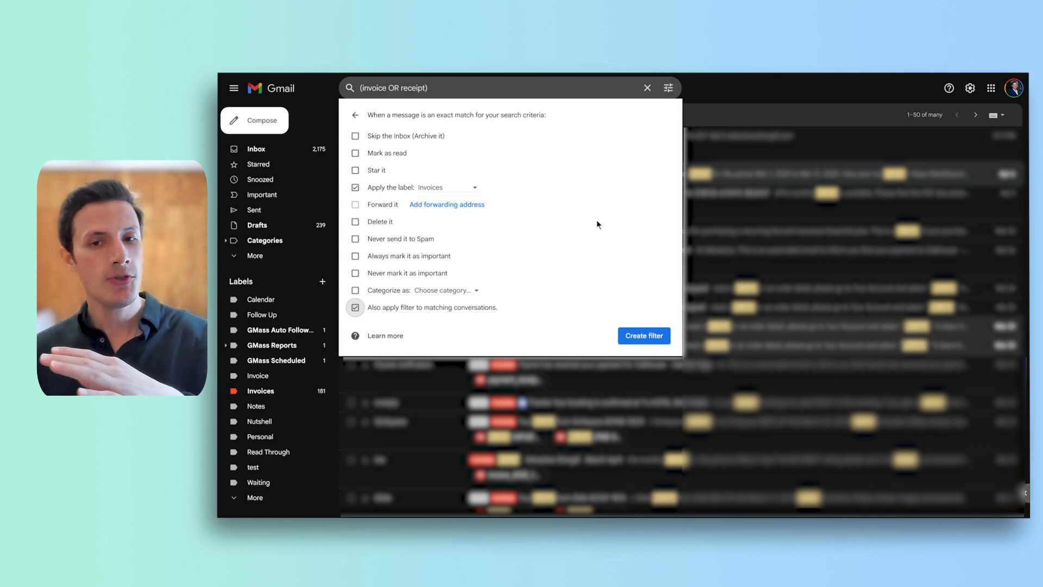
{"action": "left_click", "coordinate": [643, 335]}
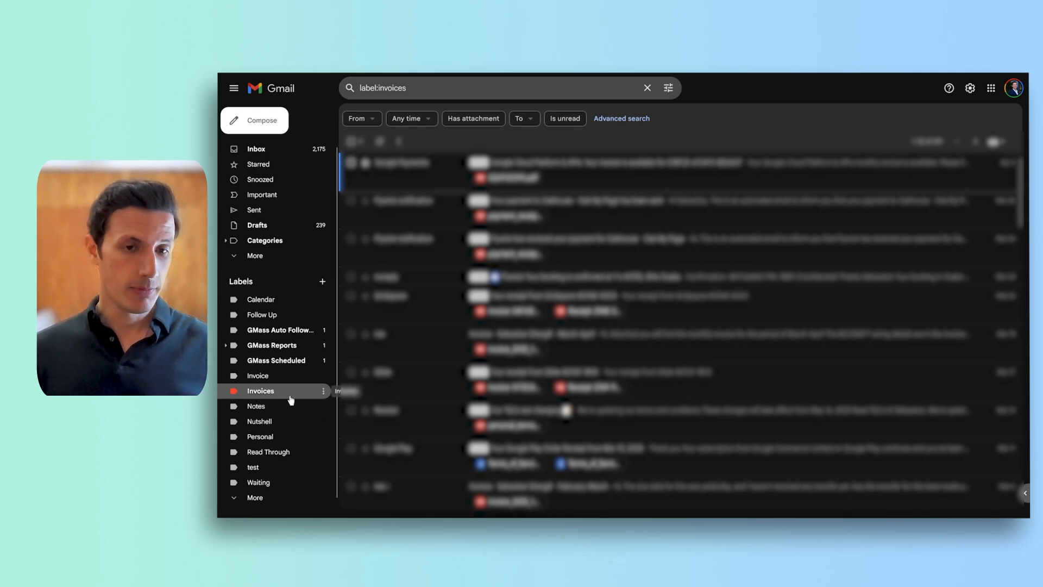
- View the color choices available for the Invoices label
{"action": "left_click", "coordinate": [323, 391]}
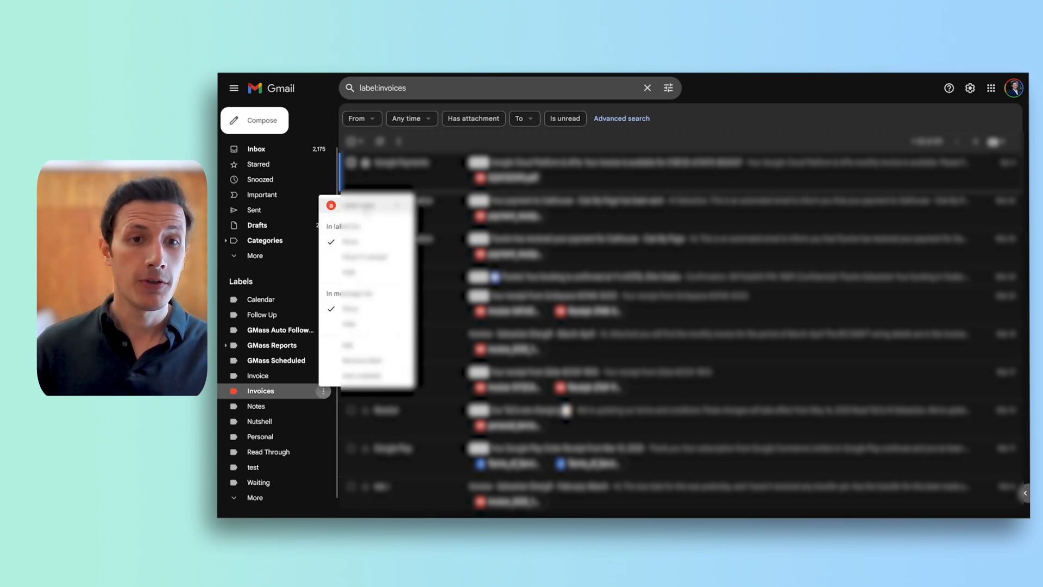
{"action": "mouse_move", "coordinate": [363, 207]}
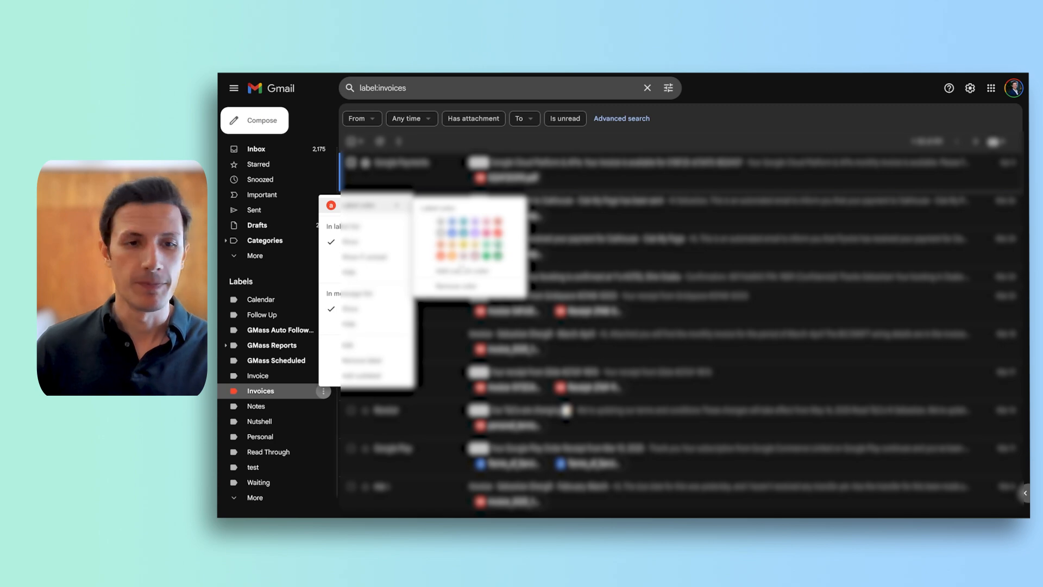
{"action": "left_click", "coordinate": [239, 400]}
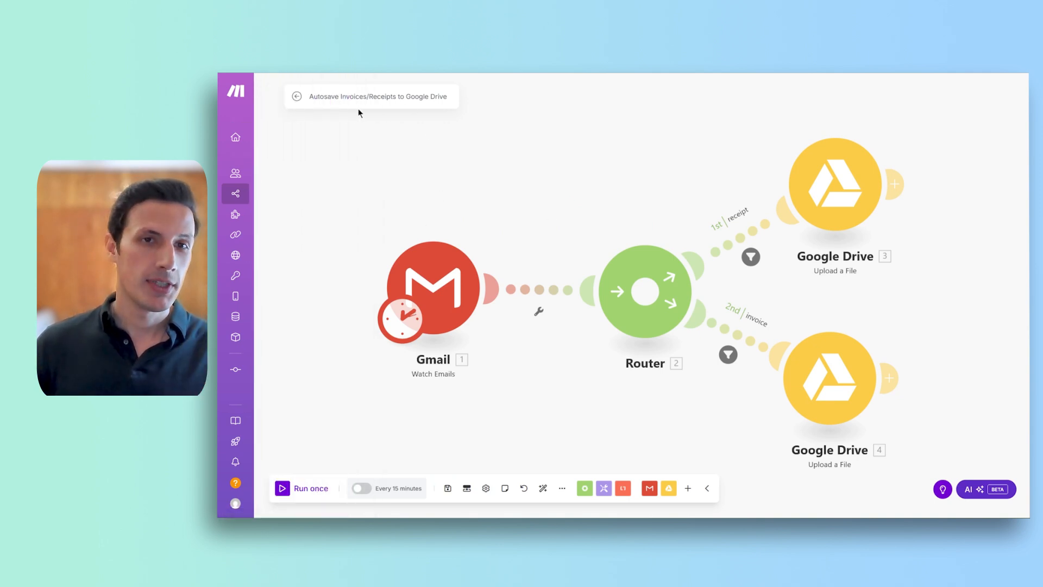
- In the Make scenario "Autosave Invoices/Receipts to Google Drive", open the settings of the Gmail Watch Emails module
{"action": "mouse_move", "coordinate": [505, 199]}
{"action": "left_mouse_down"}
{"action": "mouse_move", "coordinate": [499, 193]}
{"action": "mouse_move", "coordinate": [517, 210]}
{"action": "left_mouse_up"}
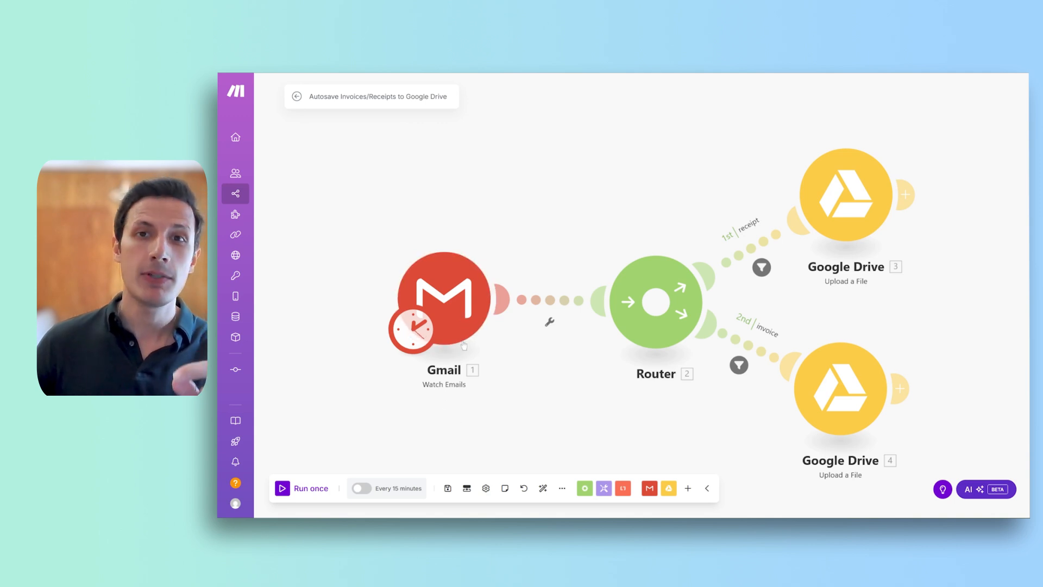
{"action": "left_click", "coordinate": [466, 302]}
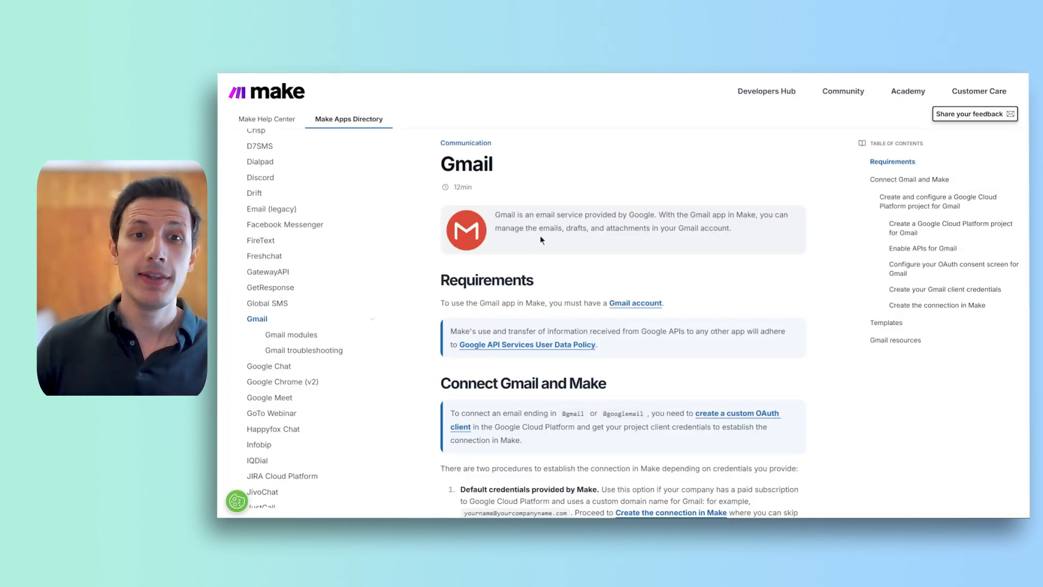
- Read Make's Gmail connection guide on creating the Google Cloud project, enabling the Gmail API, and configuring the OAuth consent screen
{"action": "scroll", "coordinate": [537, 245], "scroll_direction": "down", "scroll_amount": 10}
{"action": "scroll", "coordinate": [536, 257], "scroll_direction": "down", "scroll_amount": 2}
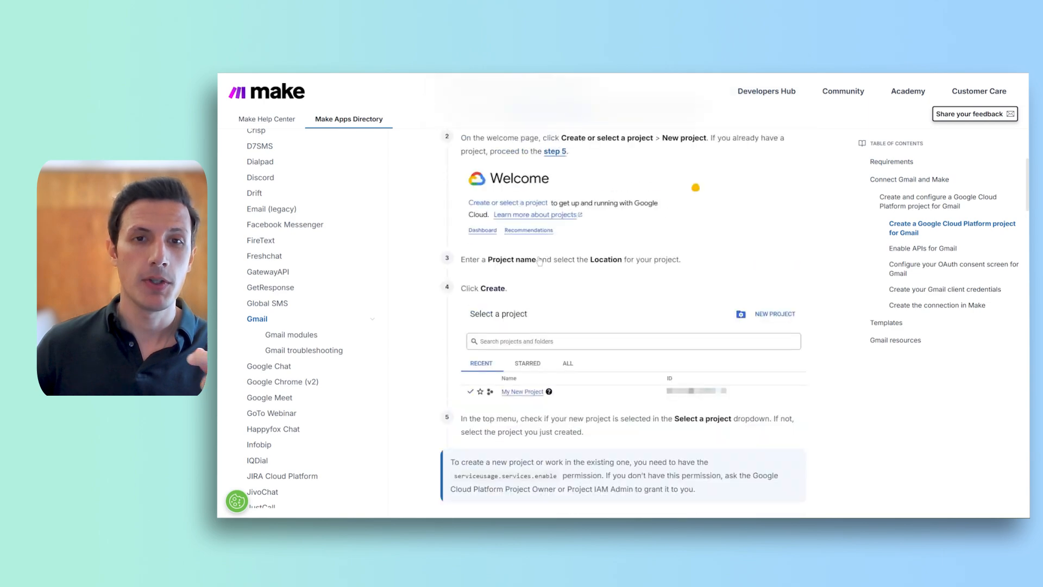
{"action": "scroll", "coordinate": [540, 269], "scroll_direction": "up", "scroll_amount": 3}
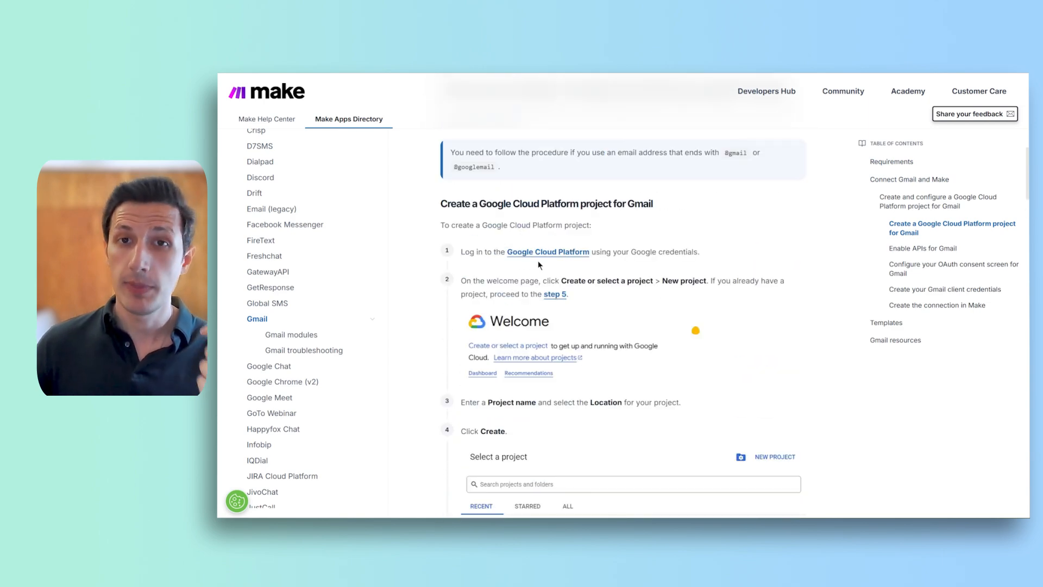
{"action": "scroll", "coordinate": [540, 282], "scroll_direction": "down", "scroll_amount": 4}
{"action": "scroll", "coordinate": [537, 298], "scroll_direction": "down", "scroll_amount": 4}
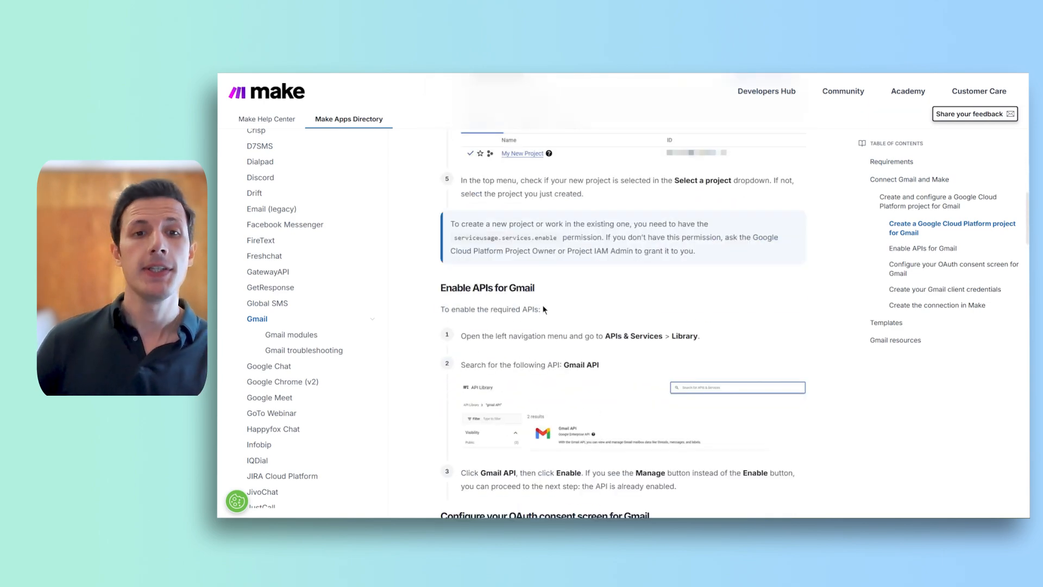
{"action": "scroll", "coordinate": [543, 309], "scroll_direction": "down", "scroll_amount": 4}
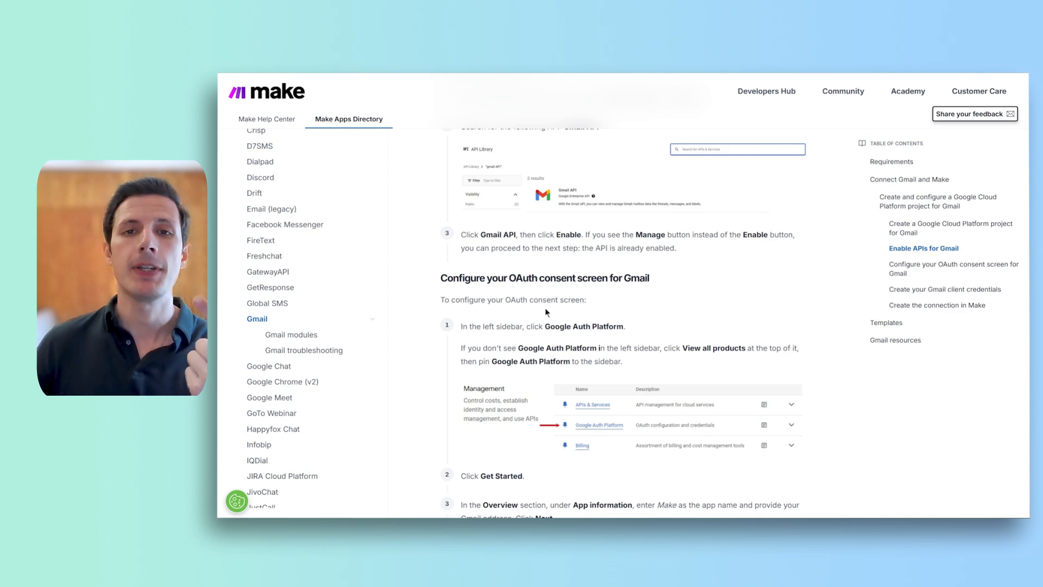
{"action": "scroll", "coordinate": [545, 308], "scroll_direction": "down", "scroll_amount": 3}
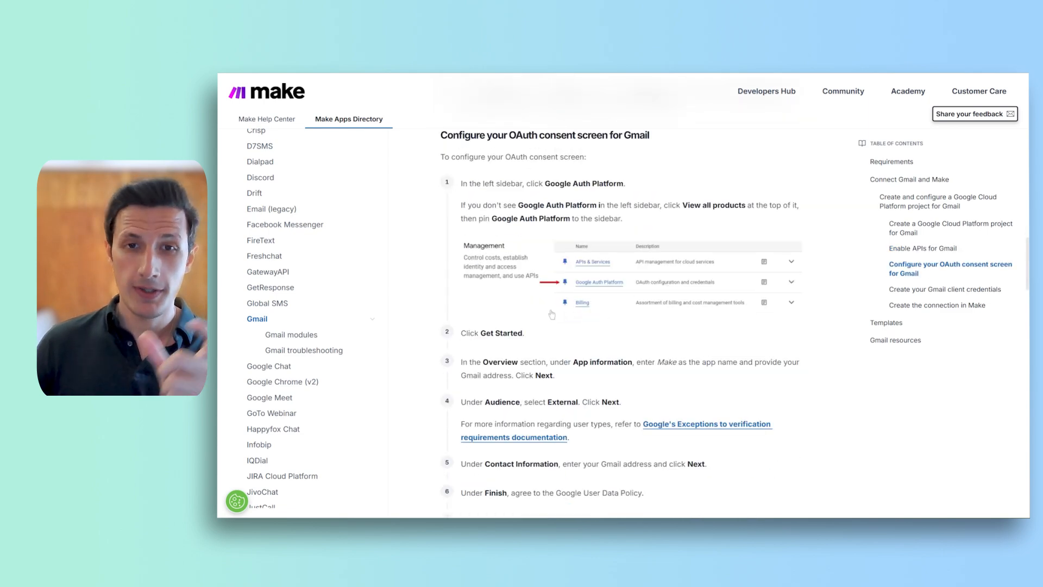
{"action": "scroll", "coordinate": [554, 307], "scroll_direction": "down", "scroll_amount": 15}
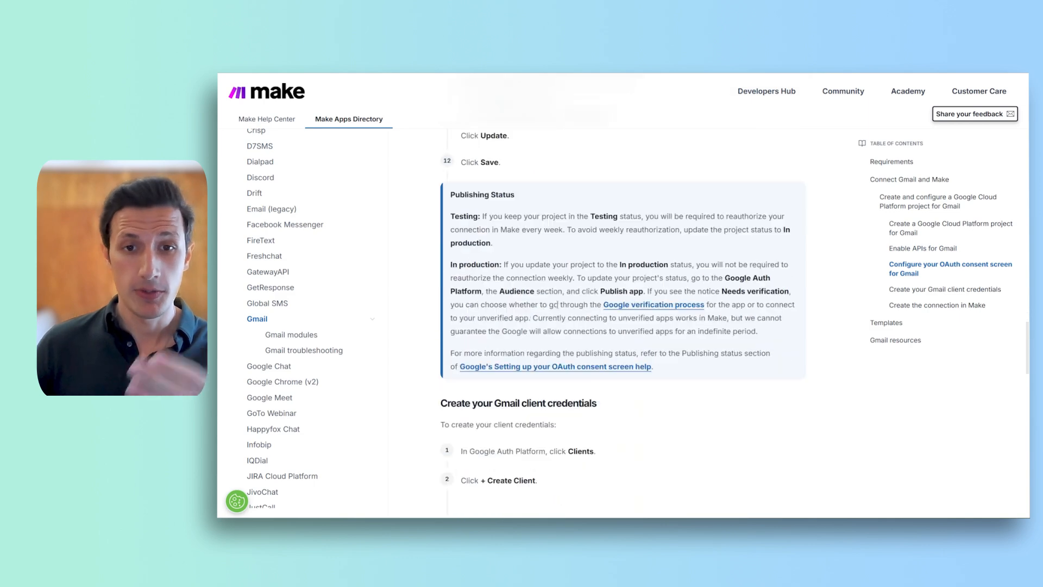
{"action": "scroll", "coordinate": [540, 324], "scroll_direction": "up", "scroll_amount": 4}
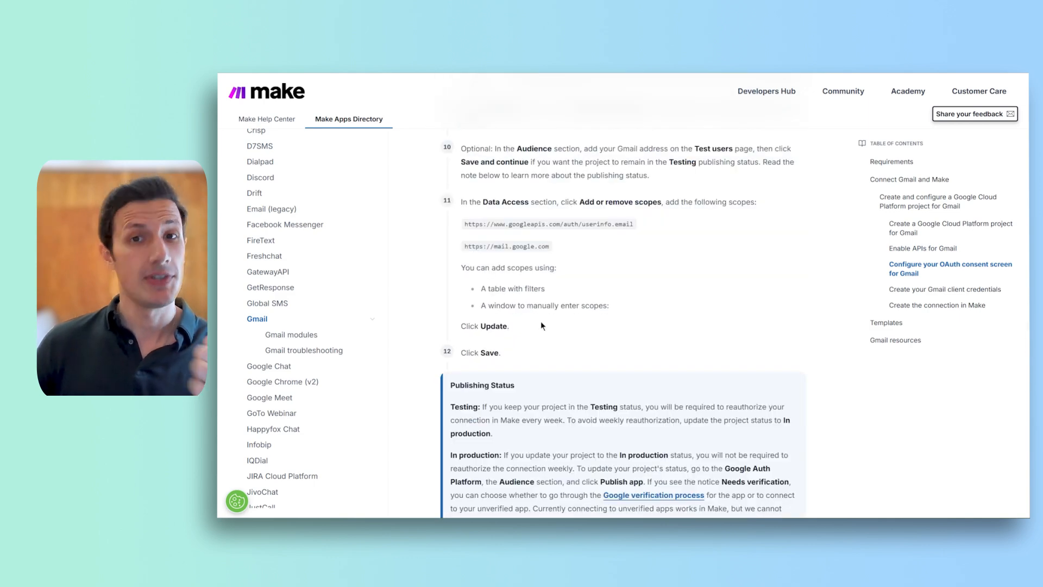
{"action": "scroll", "coordinate": [548, 324], "scroll_direction": "down", "scroll_amount": 8}
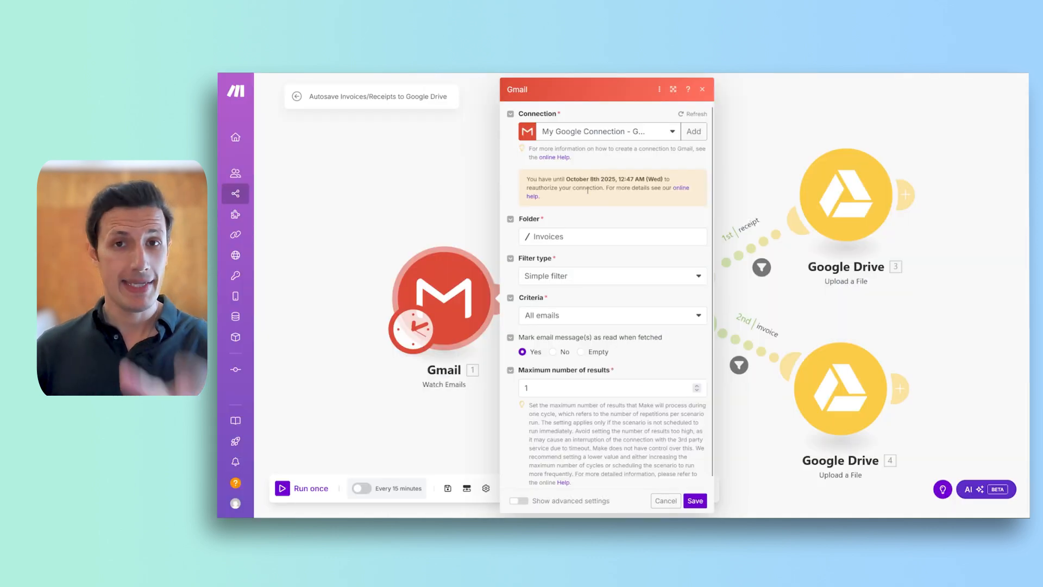
- Set the Gmail module's watched folder to Invoices and save the module settings
{"action": "scroll", "coordinate": [568, 213], "scroll_direction": "down", "scroll_amount": 1}
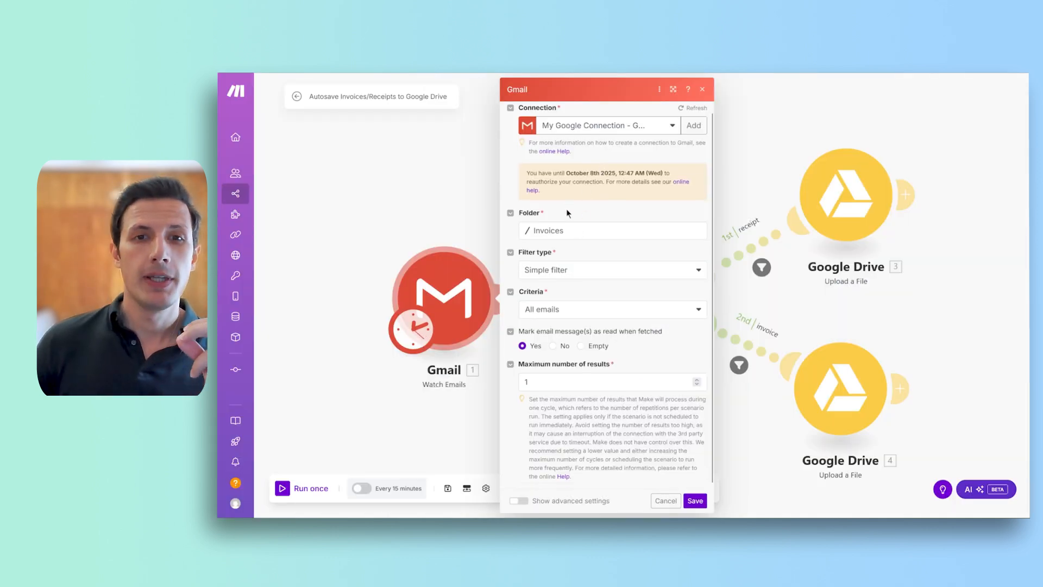
{"action": "scroll", "coordinate": [577, 235], "scroll_direction": "up", "scroll_amount": 1}
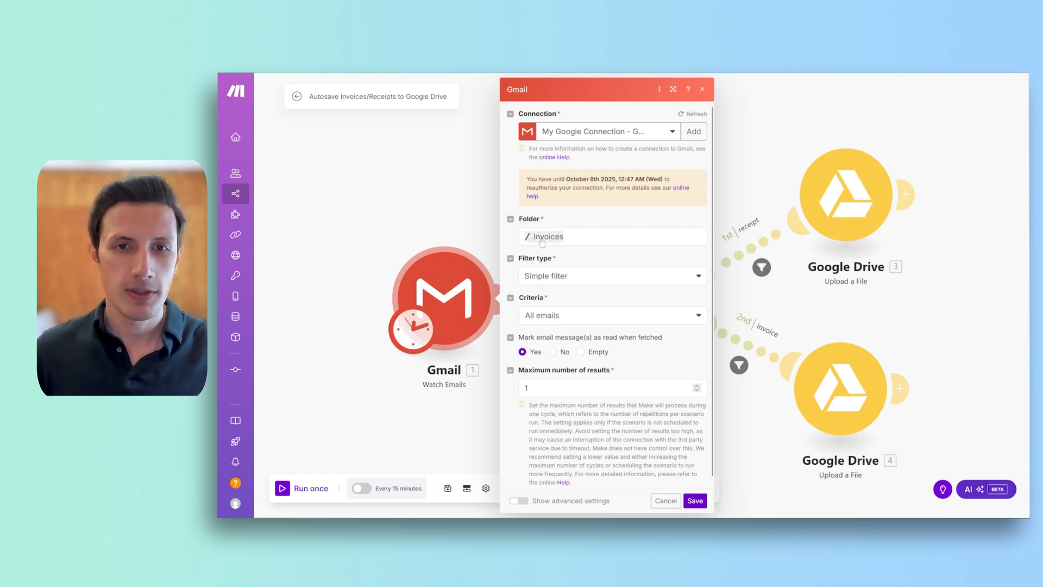
{"action": "left_click", "coordinate": [544, 237]}
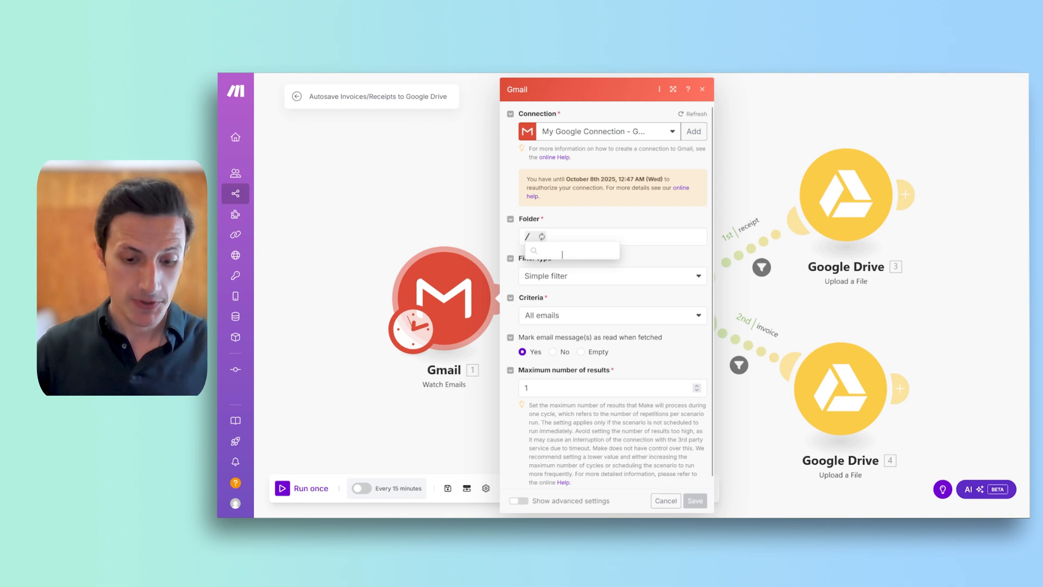
{"action": "left_click", "coordinate": [572, 262]}
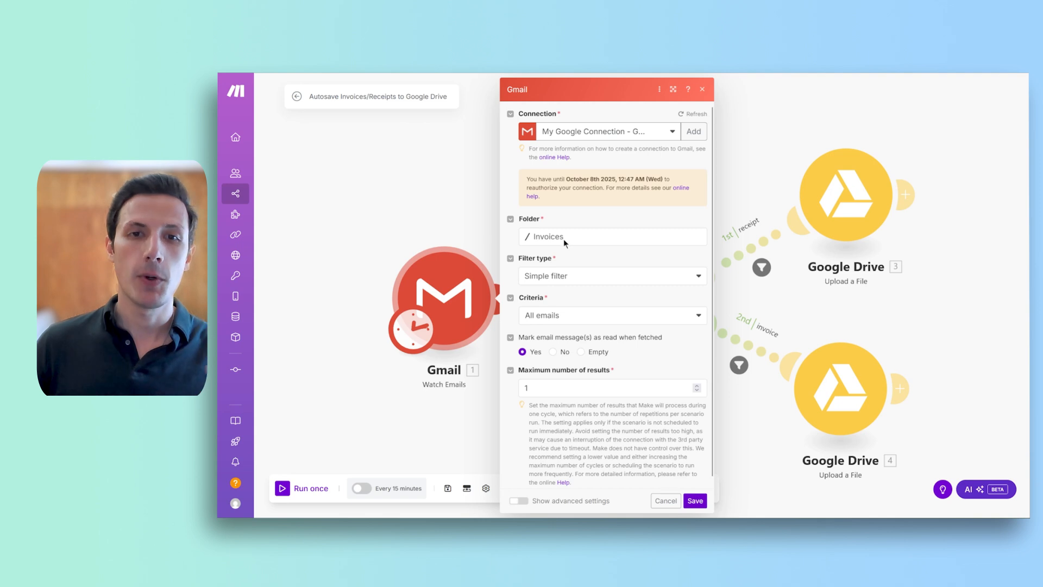
{"action": "scroll", "coordinate": [541, 351], "scroll_direction": "down", "scroll_amount": 1}
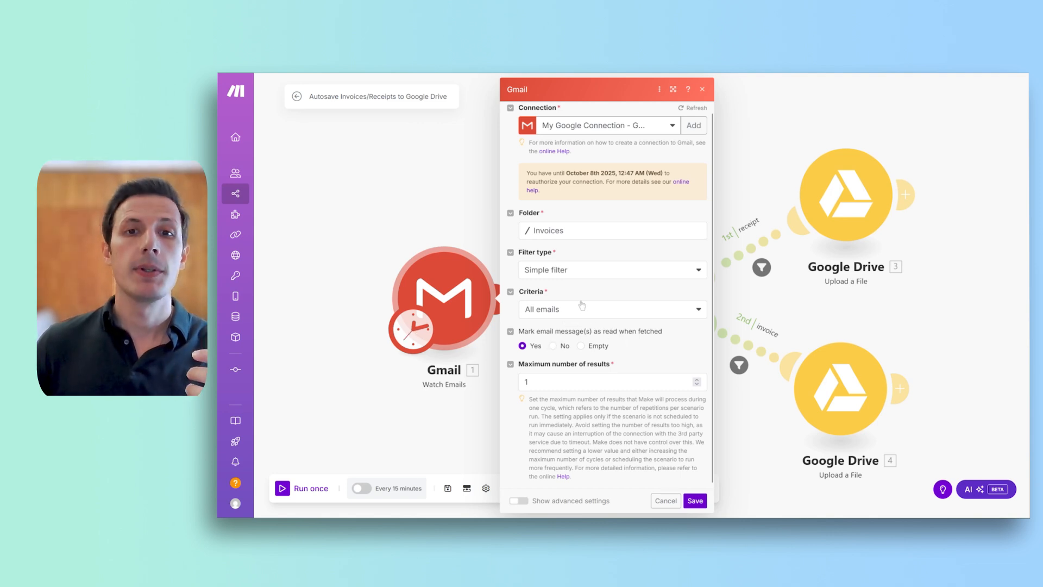
{"action": "scroll", "coordinate": [582, 305], "scroll_direction": "up", "scroll_amount": 1}
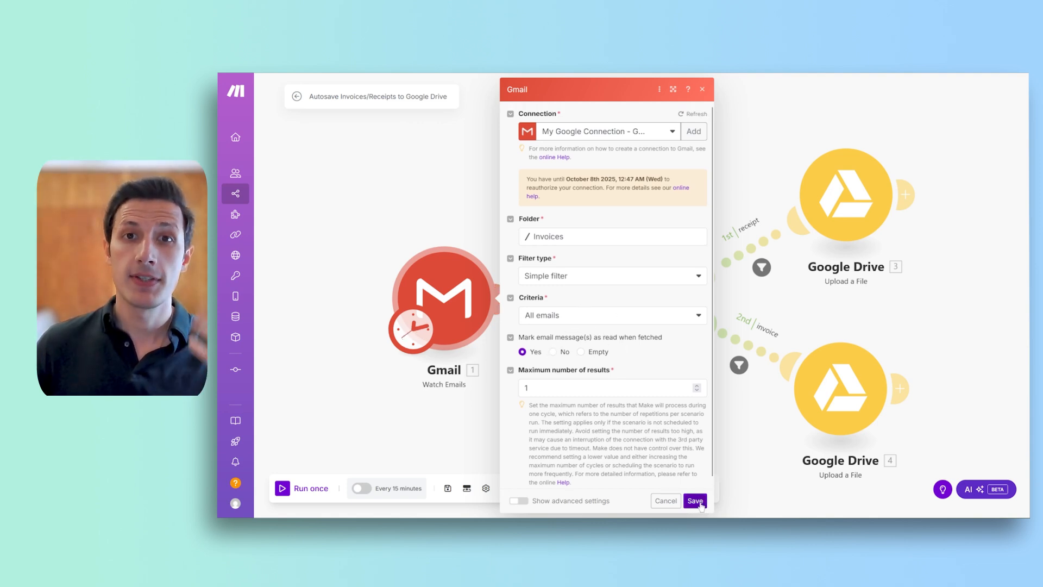
{"action": "left_click", "coordinate": [700, 503]}
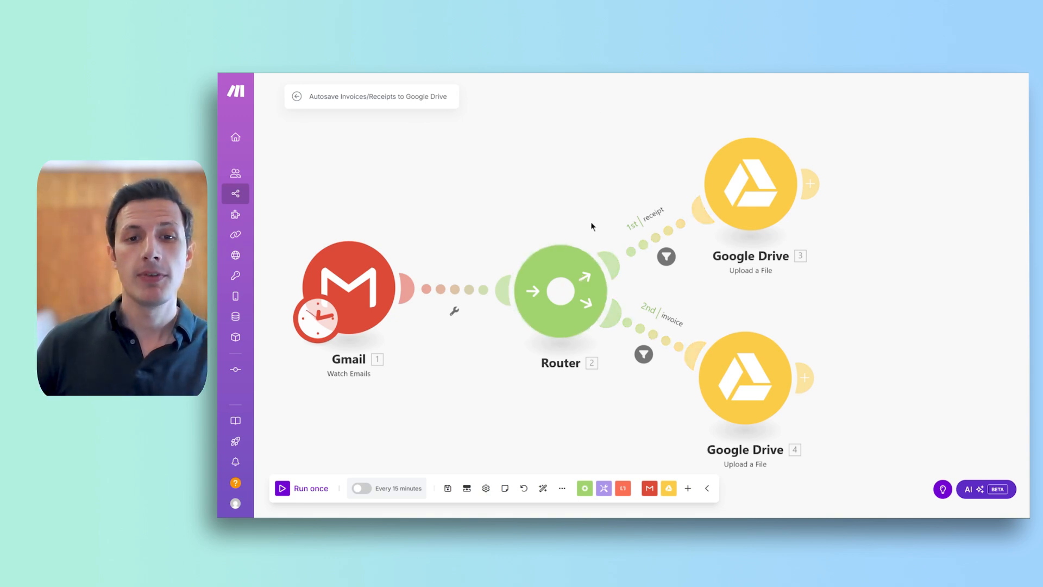
- Look at the options offered on the link between the Gmail module and the router
{"action": "left_click_drag", "start_coordinate": [594, 199], "coordinate": [520, 181]}
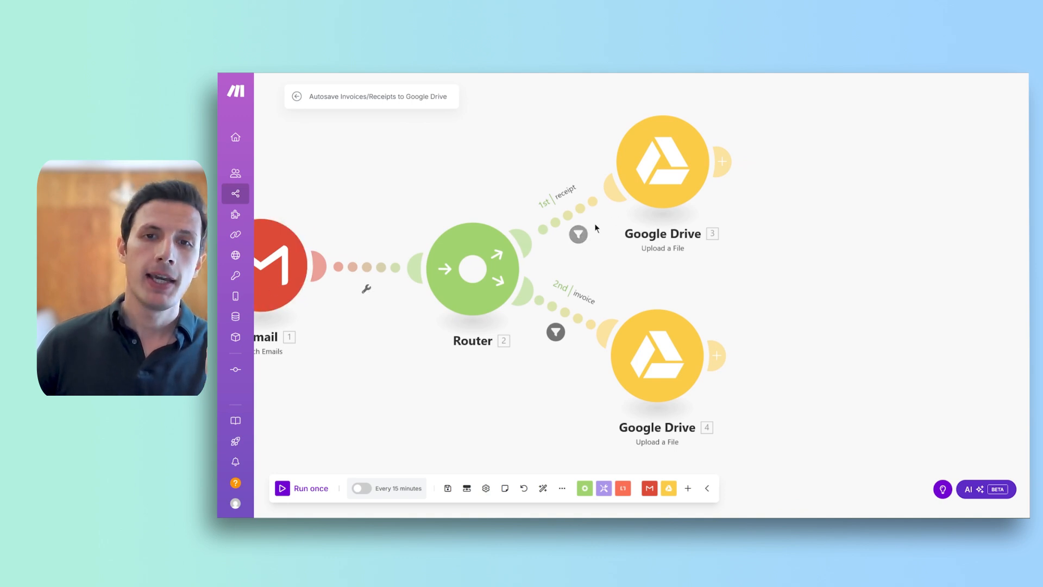
{"action": "left_click", "coordinate": [366, 290]}
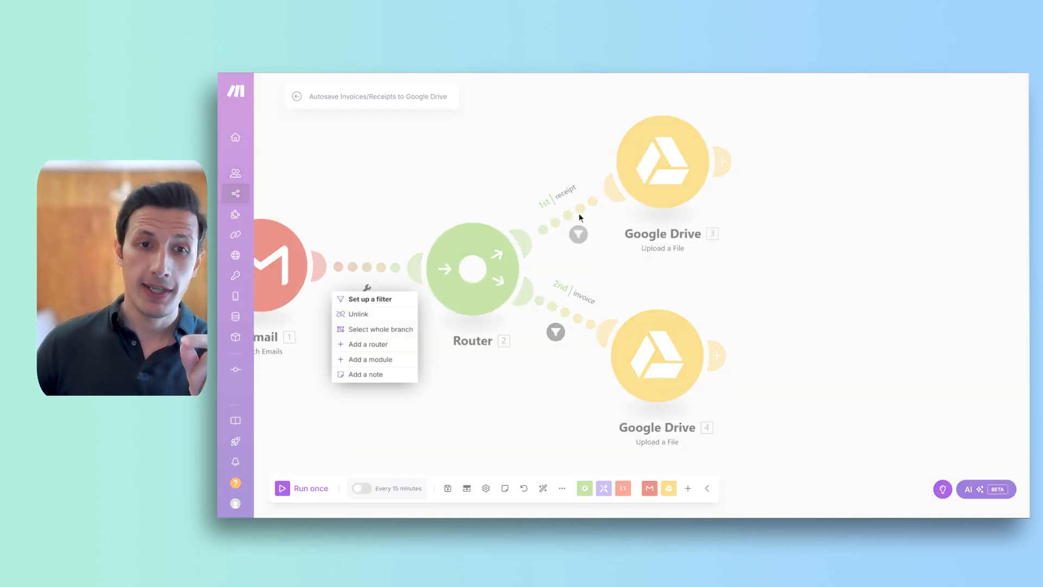
{"action": "left_click", "coordinate": [509, 184]}
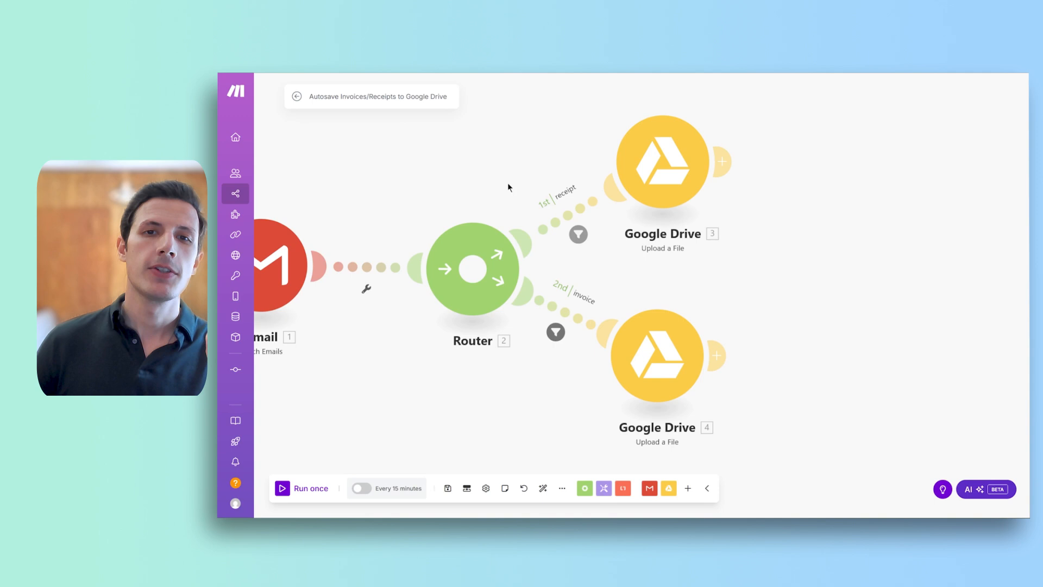
- Open the receipt route's filter, set the third Subject condition's operator to Contains, and review the first condition's mapping and operator choices
{"action": "left_click", "coordinate": [562, 203]}
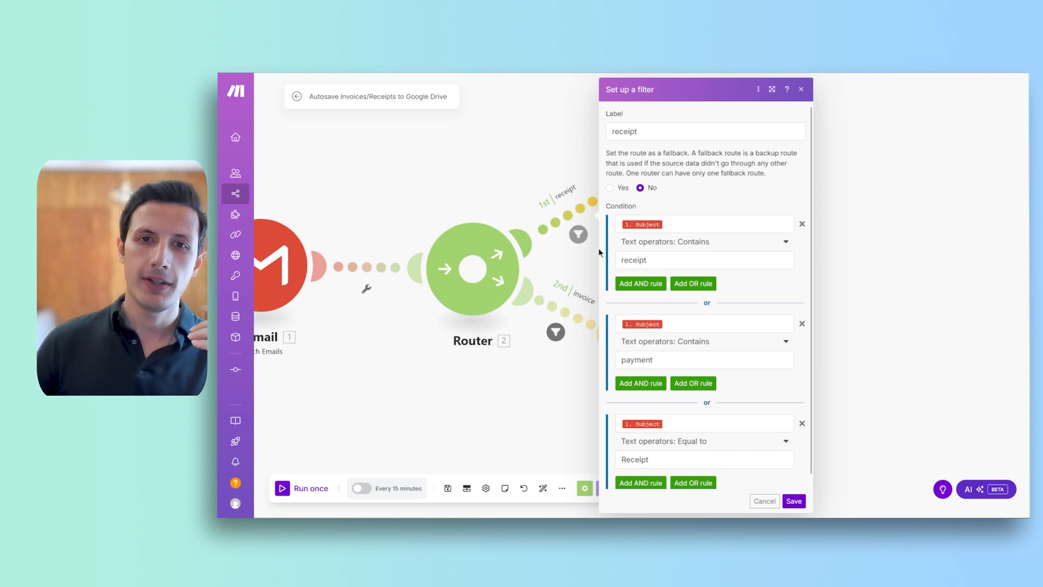
{"action": "left_click", "coordinate": [673, 227]}
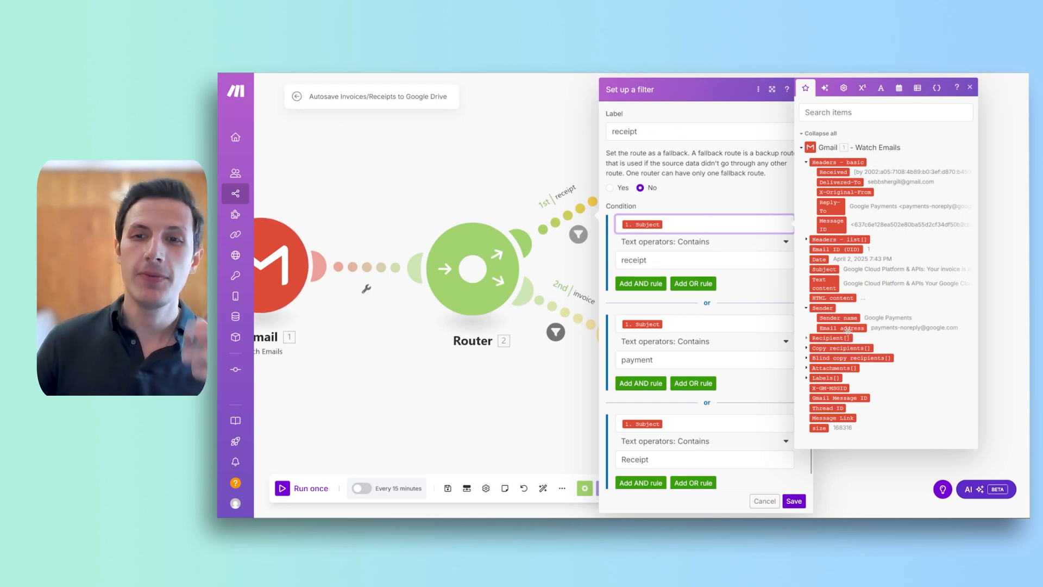
{"action": "left_click", "coordinate": [714, 215]}
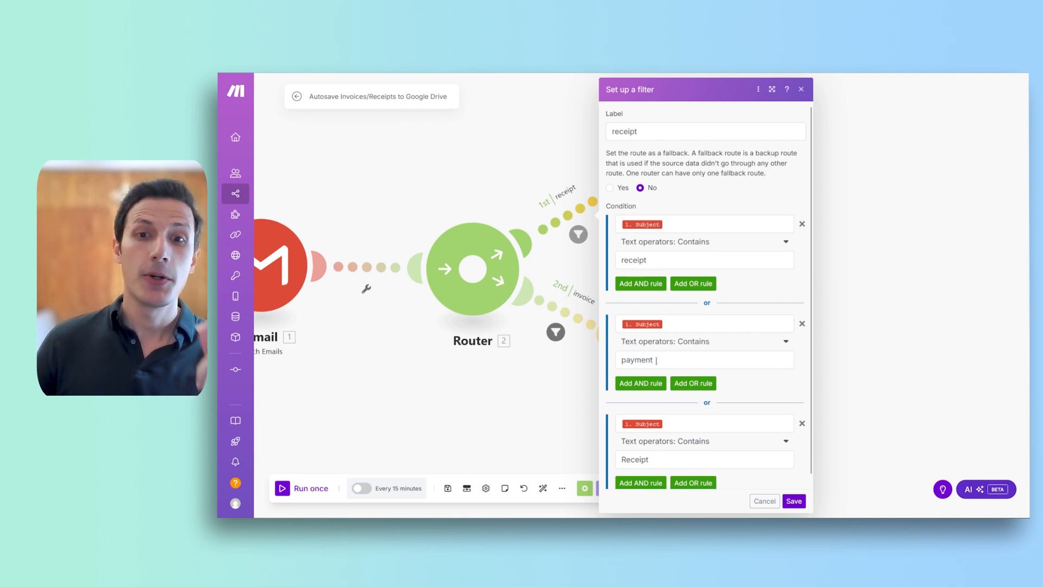
{"action": "left_click", "coordinate": [685, 246]}
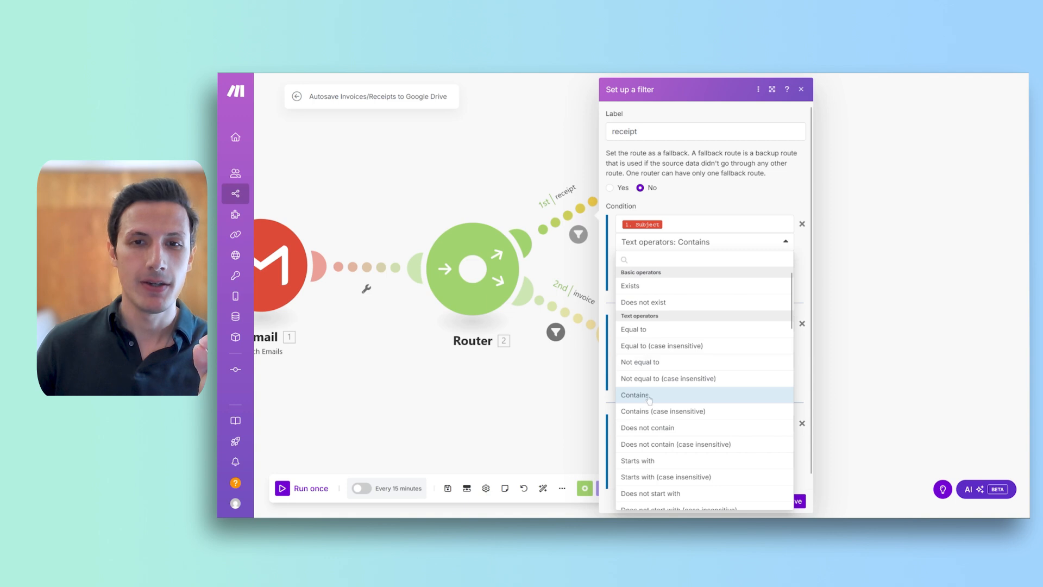
{"action": "left_click", "coordinate": [715, 246]}
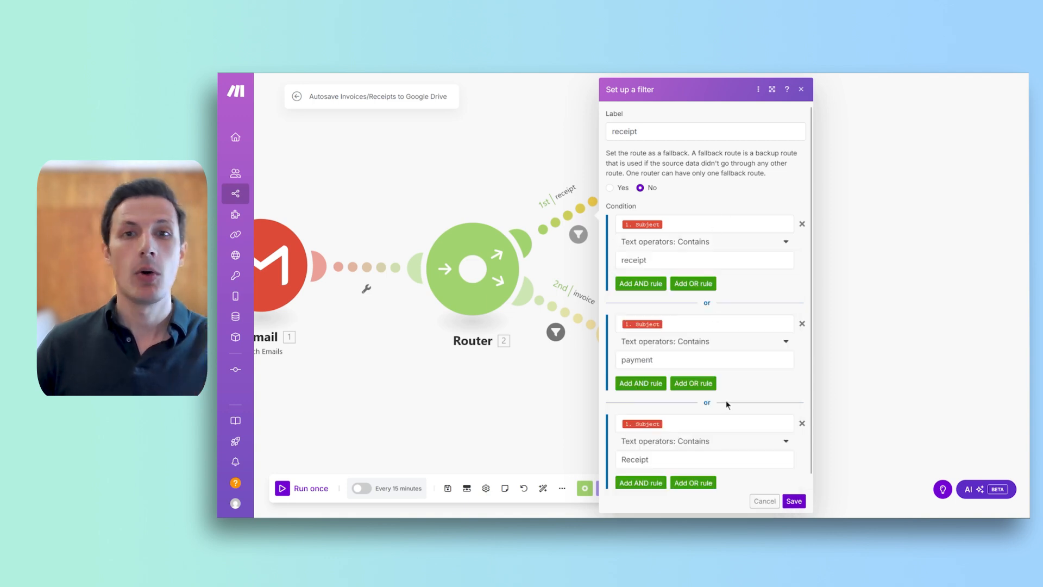
- Add an OR rule after the first Subject condition in the receipt route's filter
{"action": "left_click", "coordinate": [784, 496]}
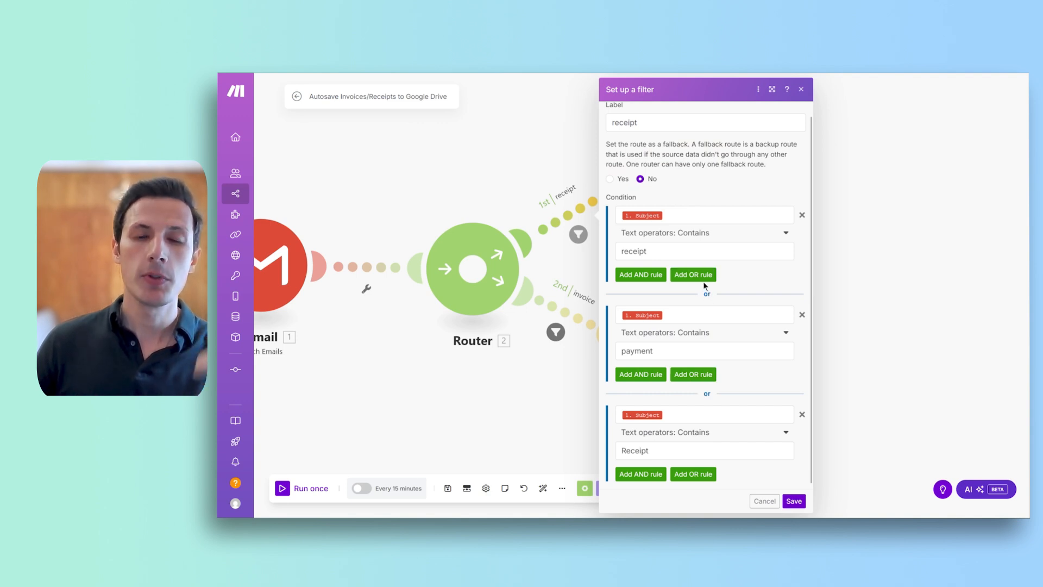
{"action": "left_click", "coordinate": [698, 276]}
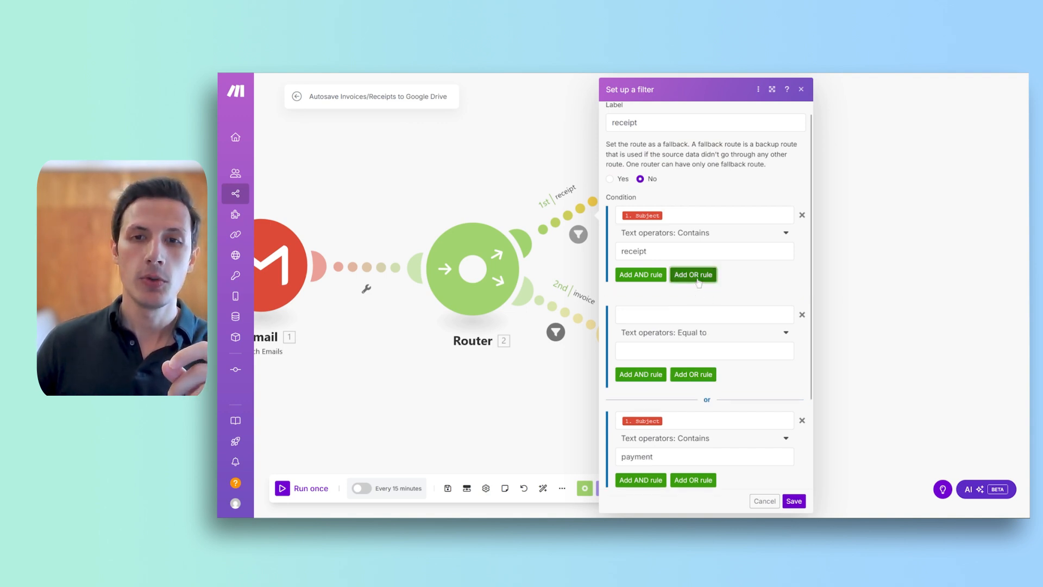
- Remove the empty condition from the receipt route's filter and open the invoice route's filter
{"action": "left_click", "coordinate": [802, 315]}
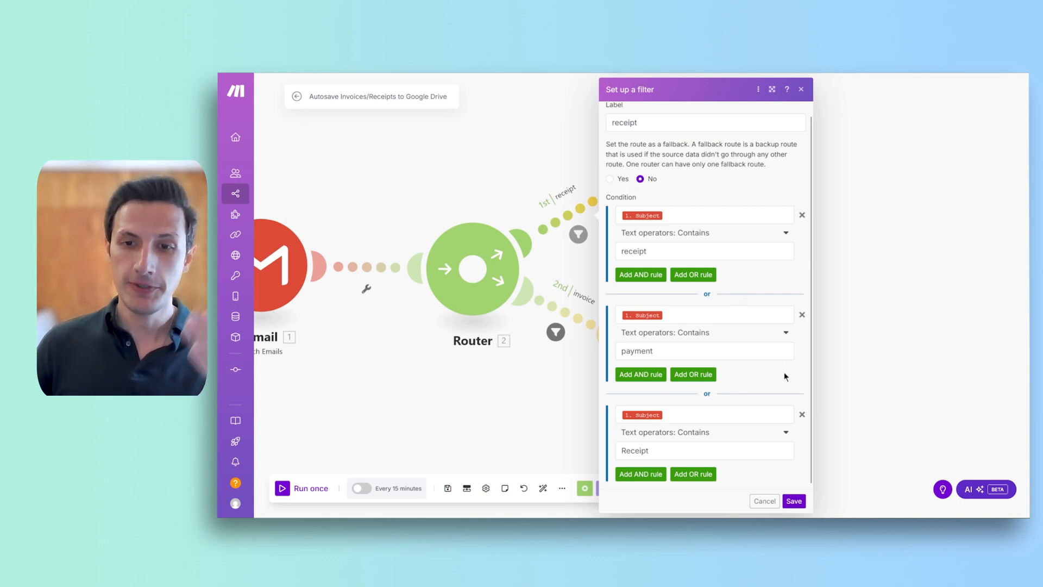
{"action": "left_click", "coordinate": [568, 300]}
{"action": "left_click", "coordinate": [567, 300]}
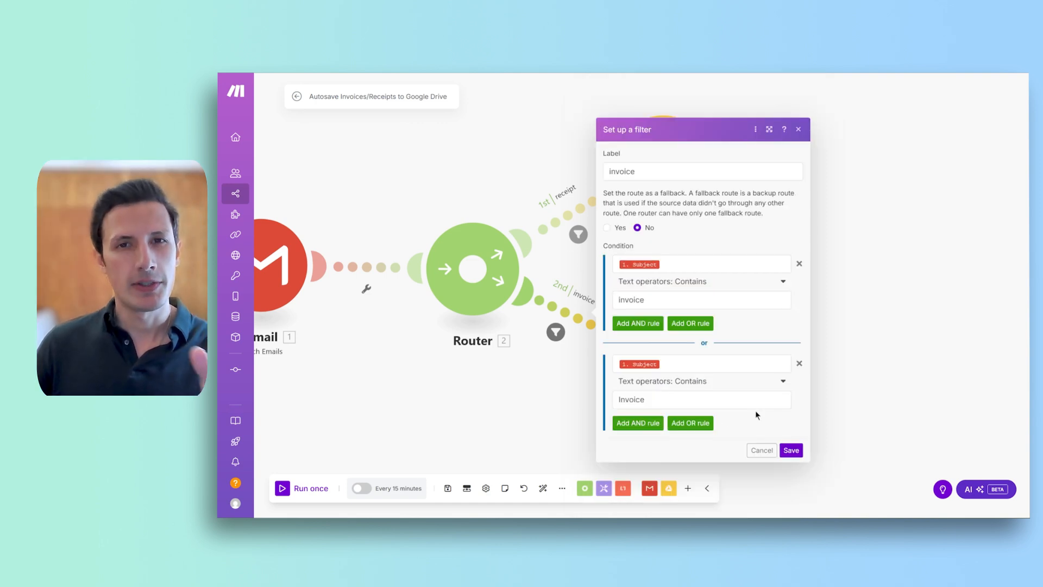
- Add an AND rule to the invoice filter's second Subject condition and map it to the Gmail attachment's MIME type
{"action": "left_click", "coordinate": [643, 426]}
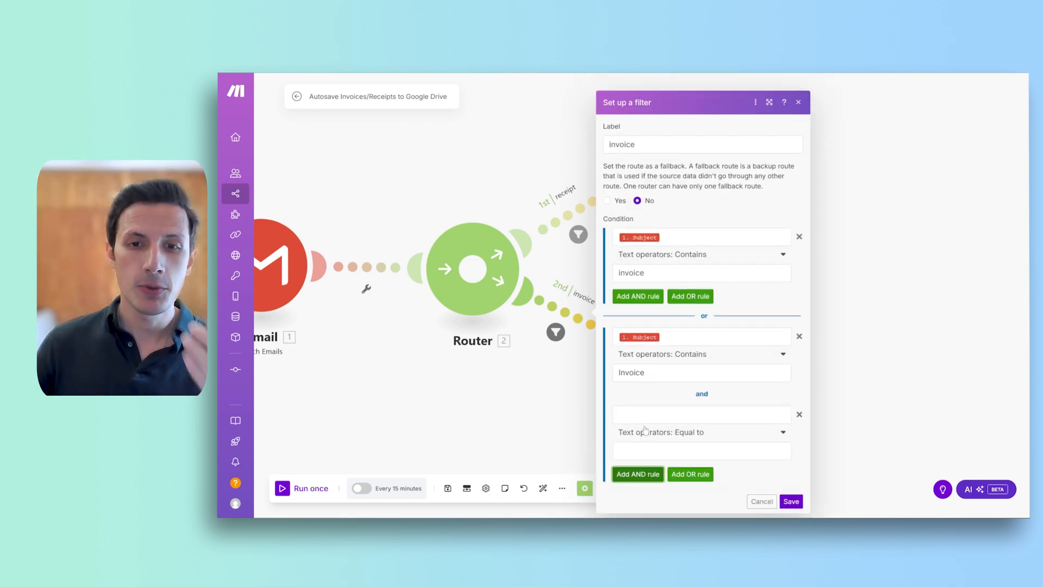
{"action": "left_click", "coordinate": [738, 412]}
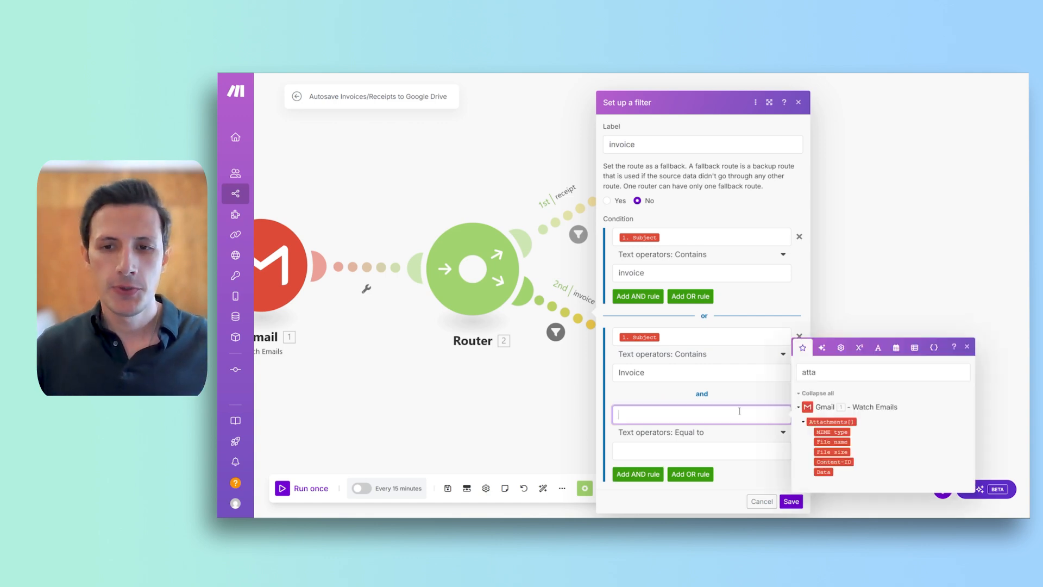
{"action": "left_click", "coordinate": [830, 376]}
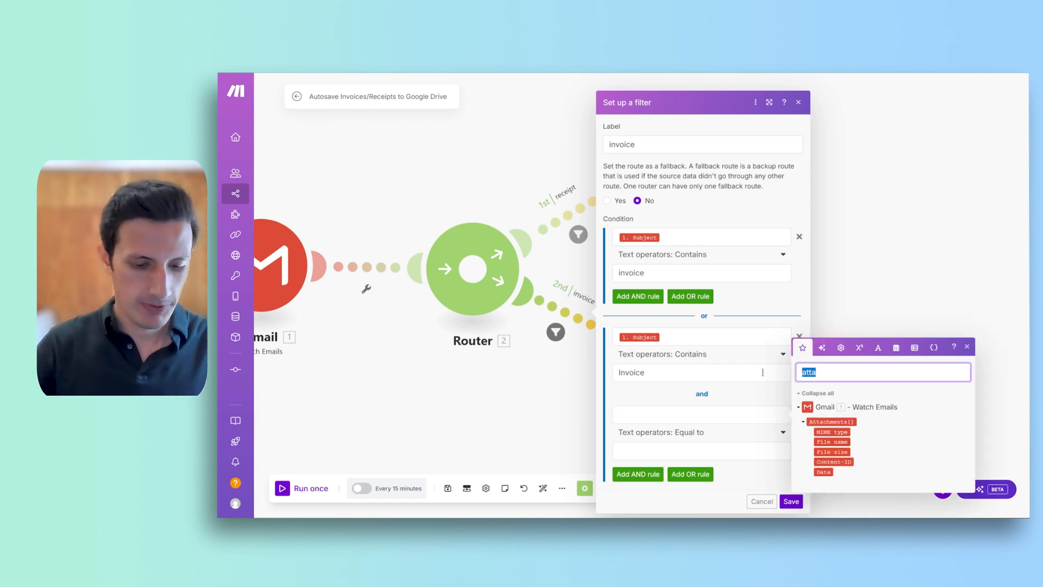
{"action": "key", "text": "BackSpace"}
{"action": "key", "text": "BackSpace"}
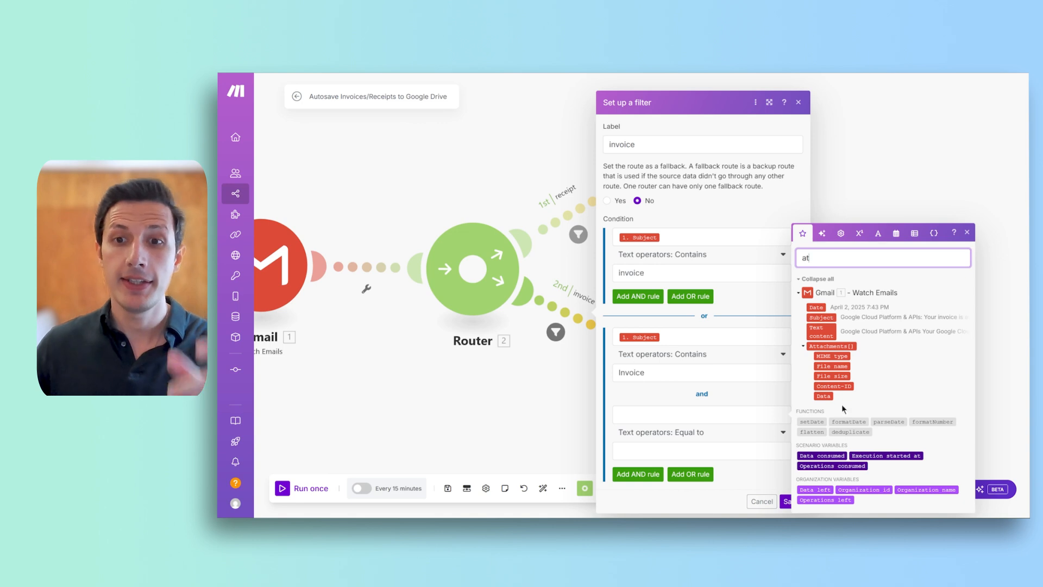
{"action": "left_click", "coordinate": [842, 356]}
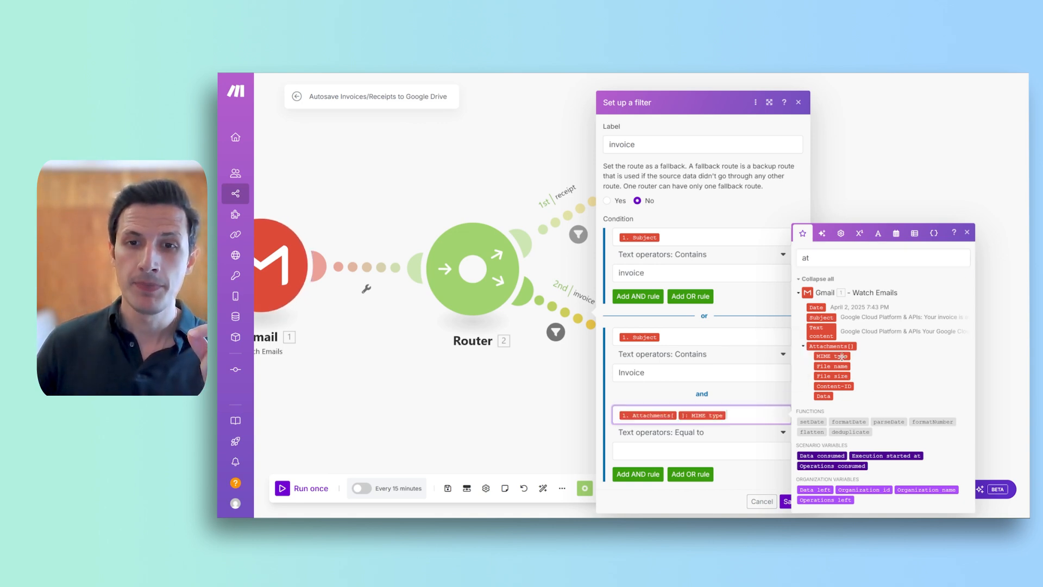
- Set the MIME type rule's comparison value to pdf, and remove that rule from the invoice filter
{"action": "left_click", "coordinate": [731, 455]}
{"action": "type", "text": "pdf"}
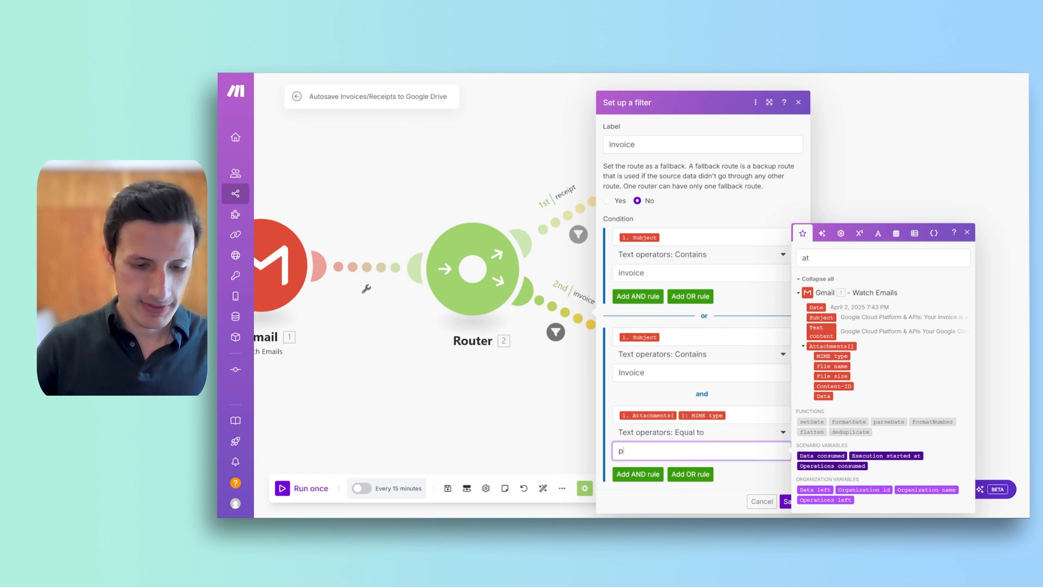
{"action": "left_click", "coordinate": [736, 469]}
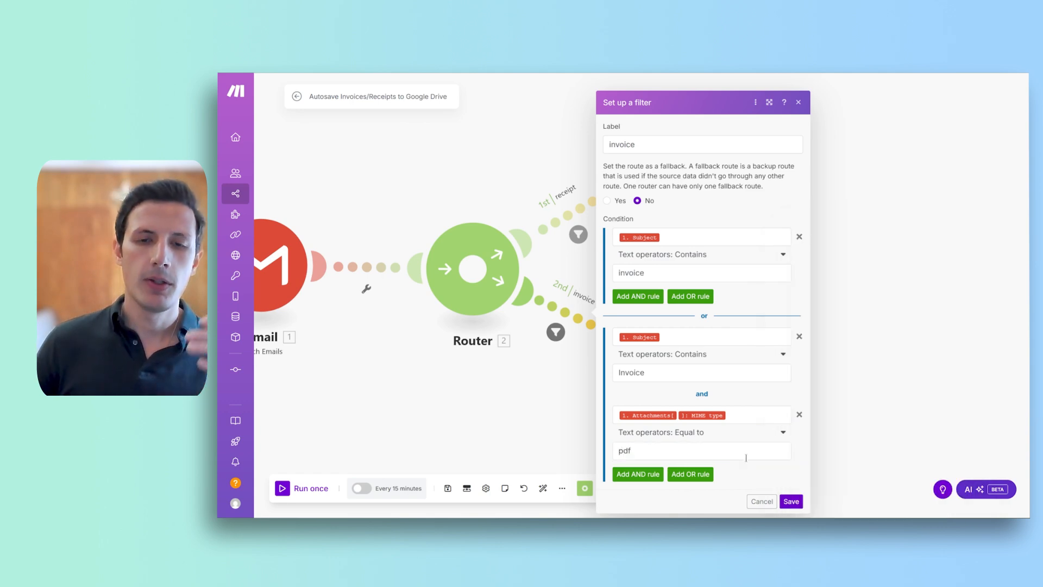
{"action": "left_click", "coordinate": [799, 415]}
{"action": "left_click", "coordinate": [801, 463]}
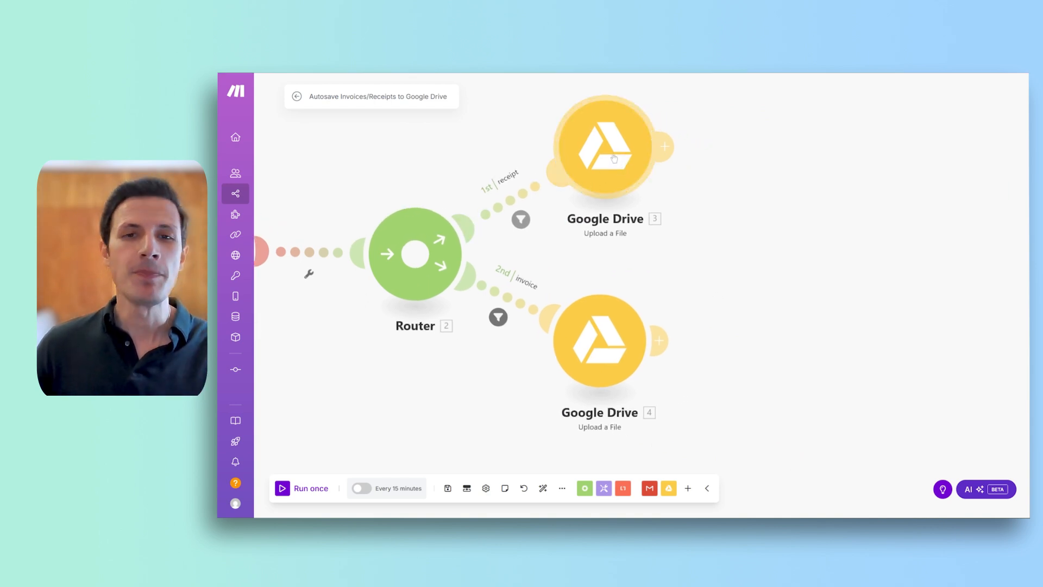
- Open the receipt route's Google Drive module and review the folder ID options and the subfolders of its target folder
{"action": "left_click", "coordinate": [613, 159]}
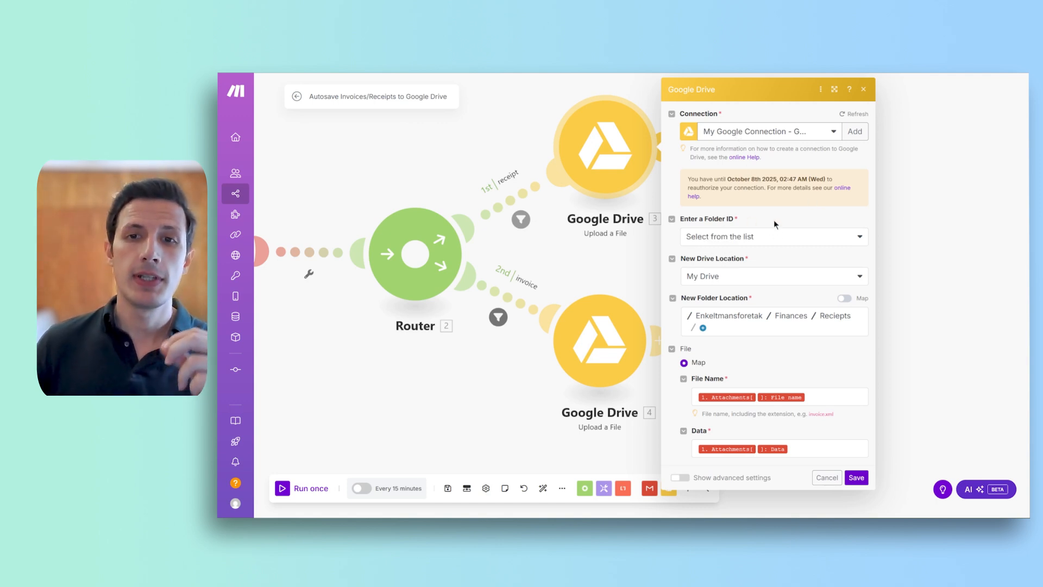
{"action": "left_click", "coordinate": [743, 242]}
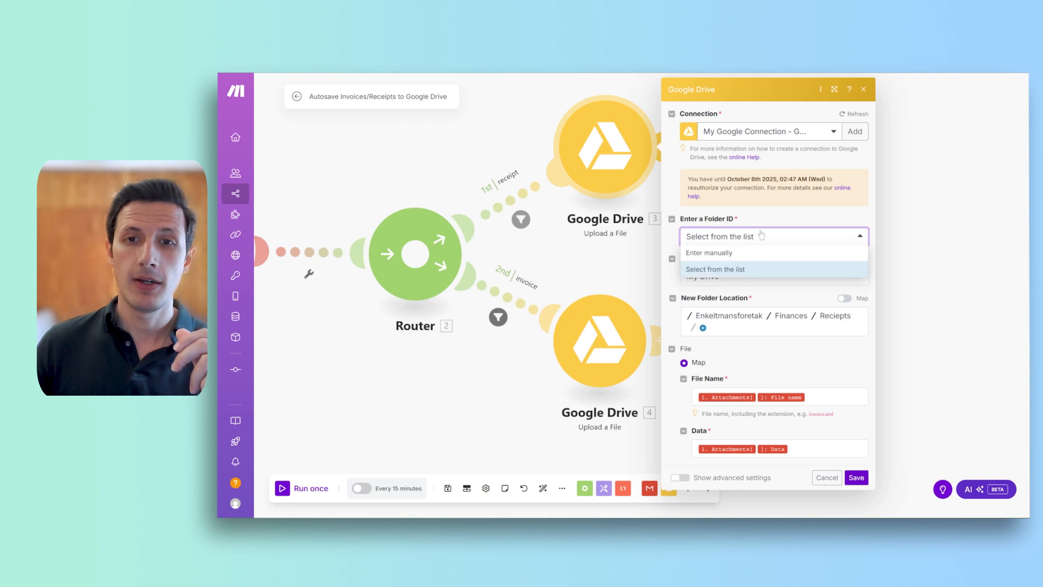
{"action": "left_click", "coordinate": [780, 224]}
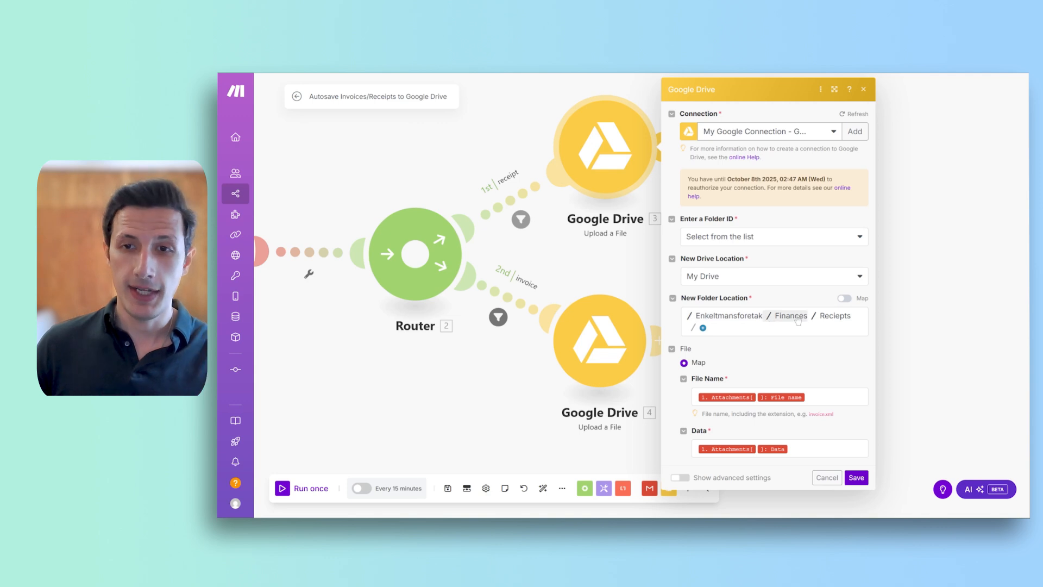
{"action": "left_click", "coordinate": [703, 328]}
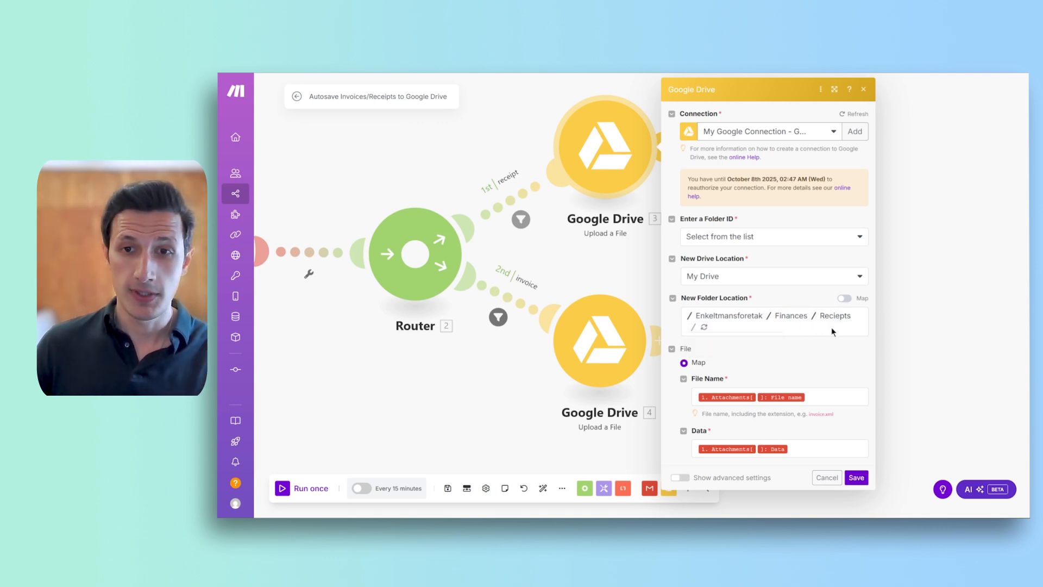
- Review the Google Drive module's File Name and Data mappings, searching the available Gmail items for "att"
{"action": "left_click", "coordinate": [813, 399]}
{"action": "left_click", "coordinate": [815, 372]}
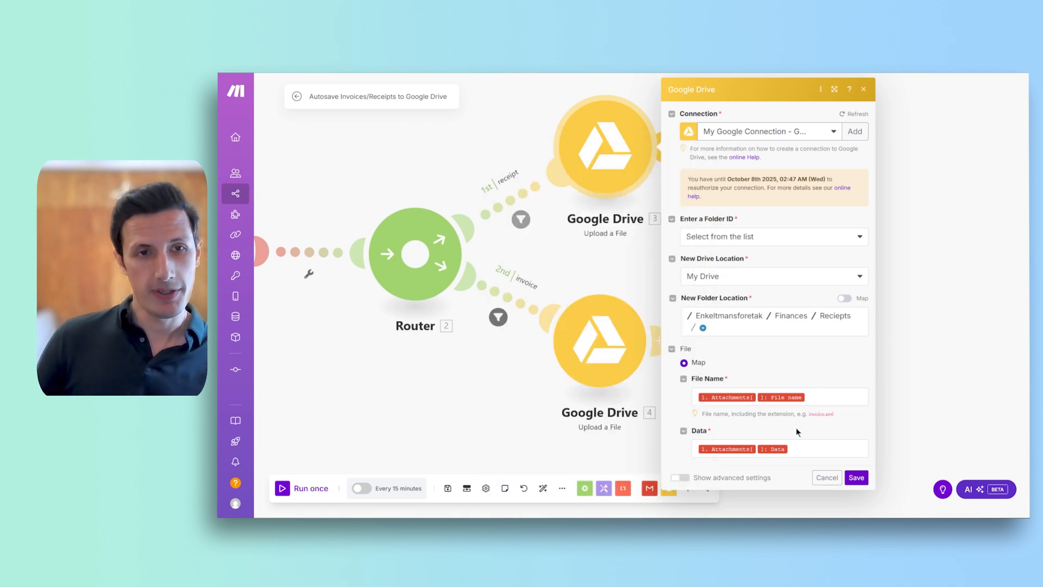
{"action": "left_click", "coordinate": [807, 399]}
{"action": "left_click", "coordinate": [806, 374]}
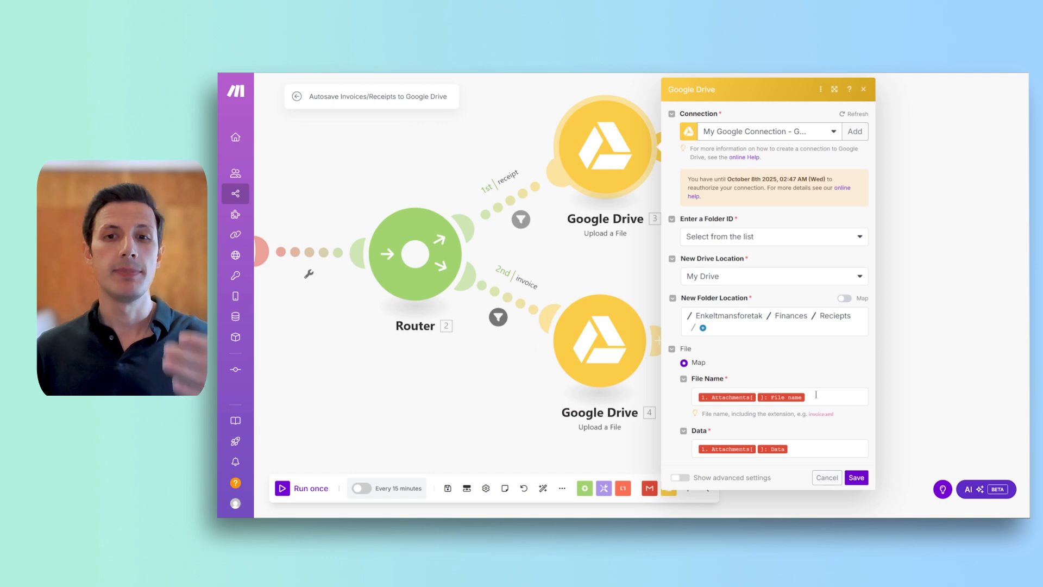
{"action": "left_click", "coordinate": [816, 395]}
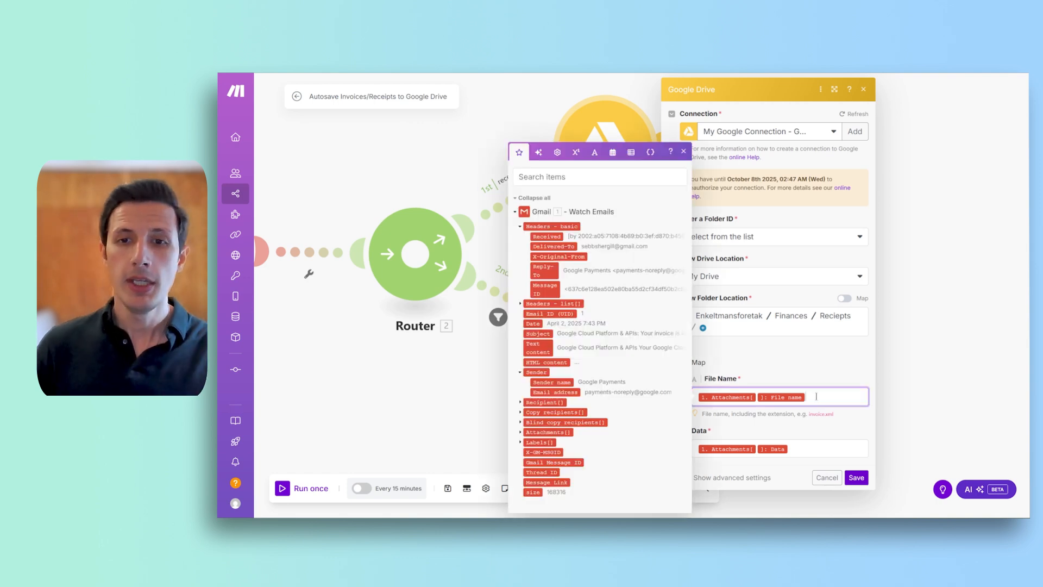
{"action": "left_click", "coordinate": [598, 177]}
{"action": "type", "text": "att"}
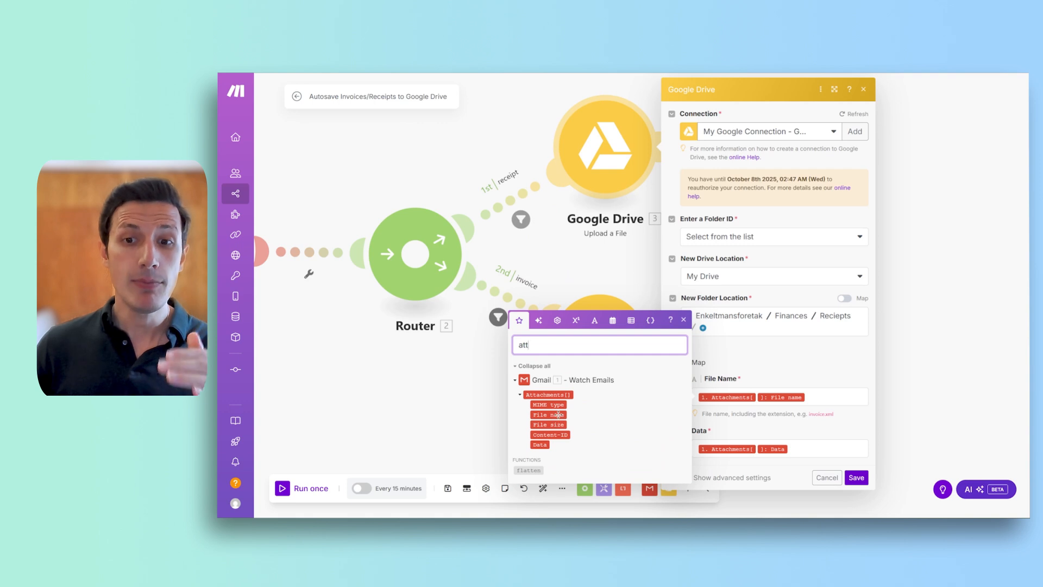
{"action": "left_click", "coordinate": [810, 449]}
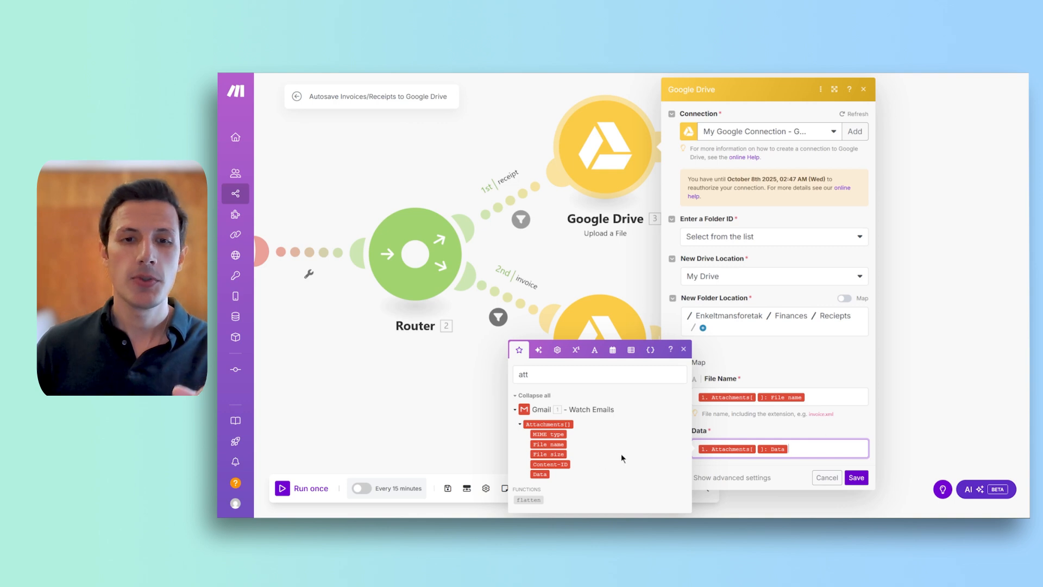
{"action": "left_click", "coordinate": [751, 367]}
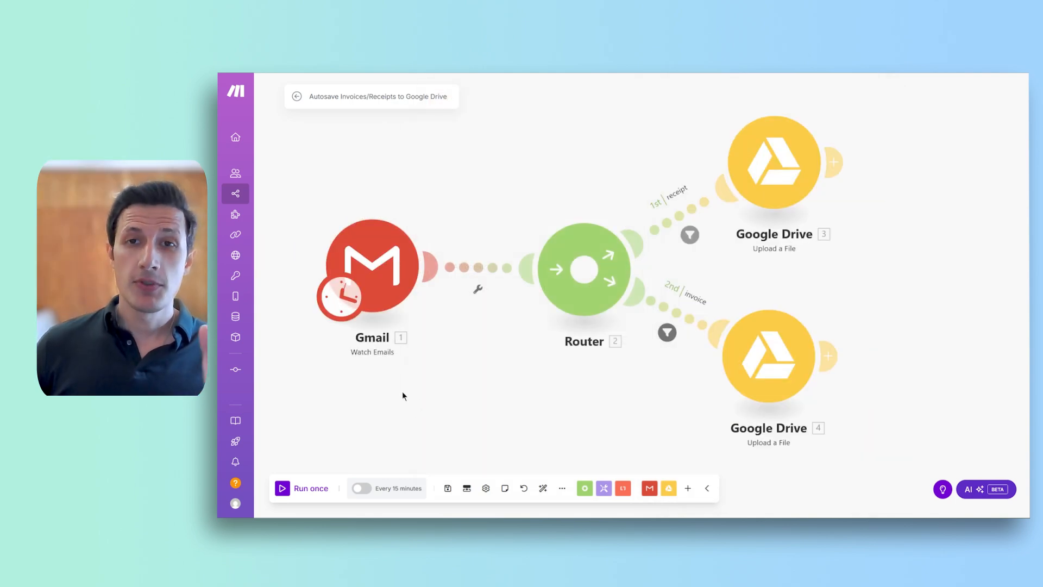
- Run the scenario once, switch to Google Drive and open the Invoices folder inside Finances
{"action": "left_click", "coordinate": [284, 488]}
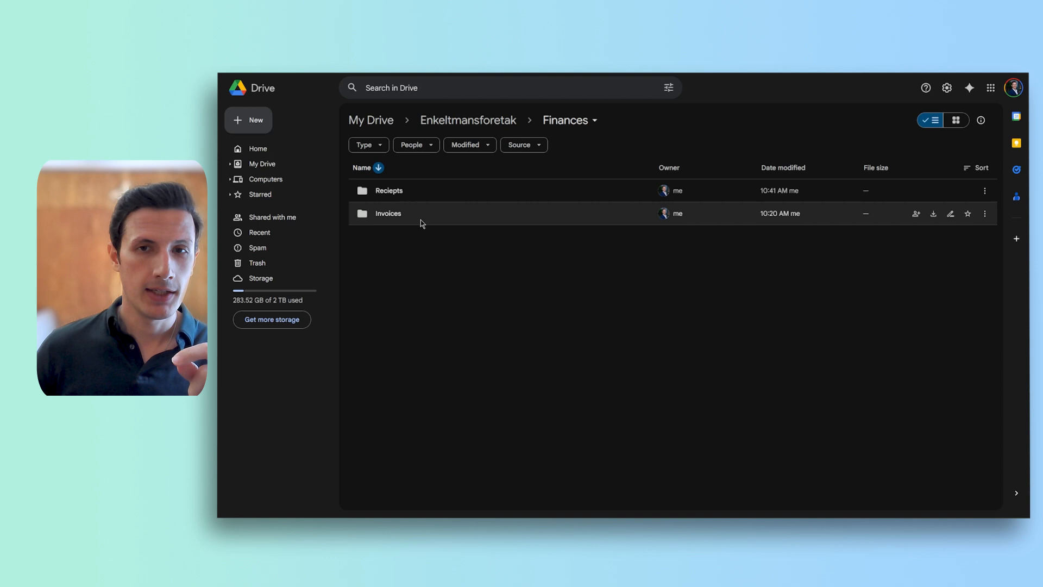
{"action": "left_click", "coordinate": [431, 223]}
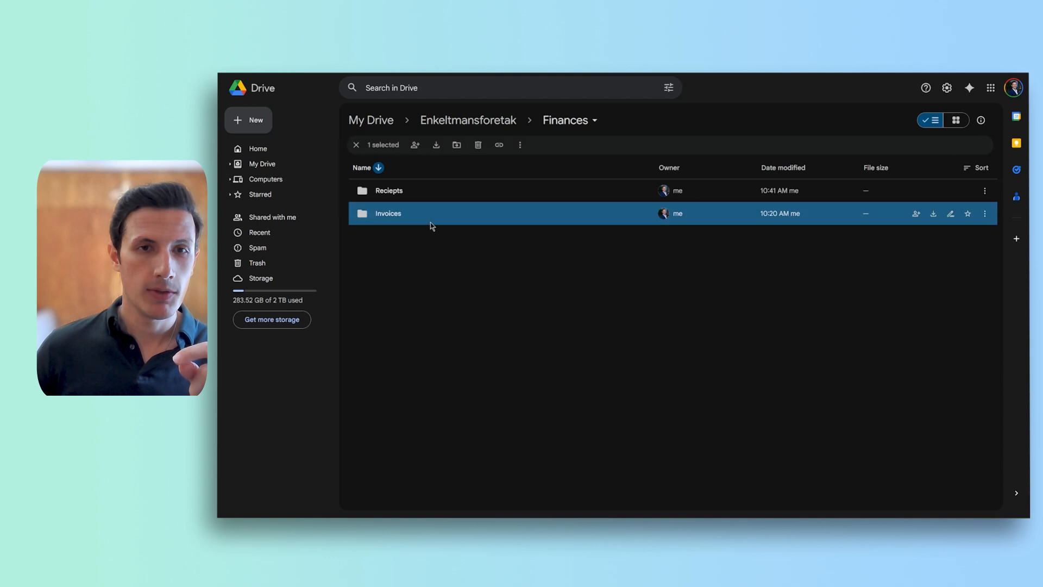
{"action": "double_click", "coordinate": [432, 225]}
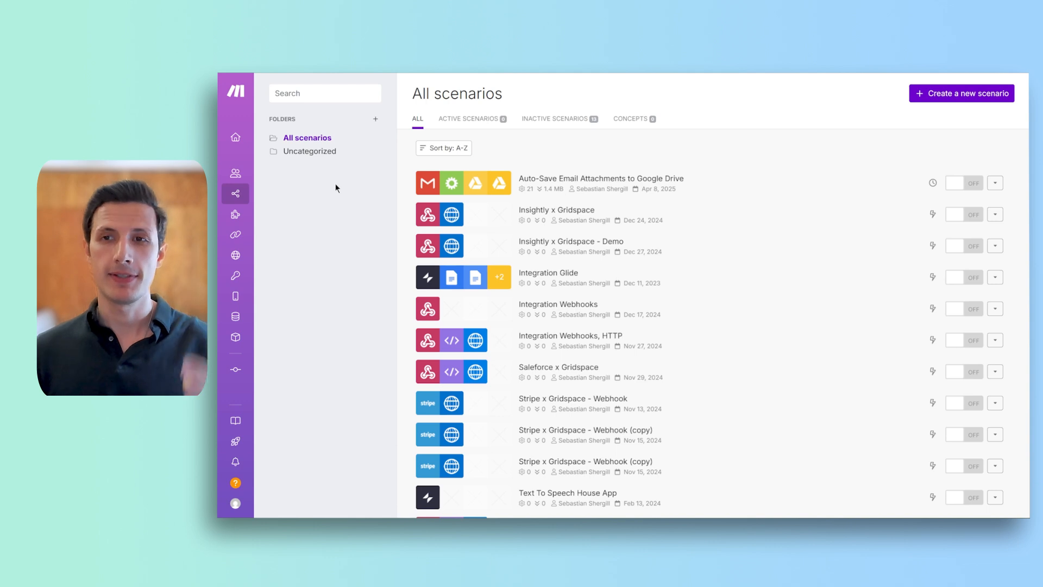
- Activate the "Auto-Save Email Attachments to Google Drive" scenario in Make's list of all scenarios
{"action": "mouse_move", "coordinate": [252, 201]}
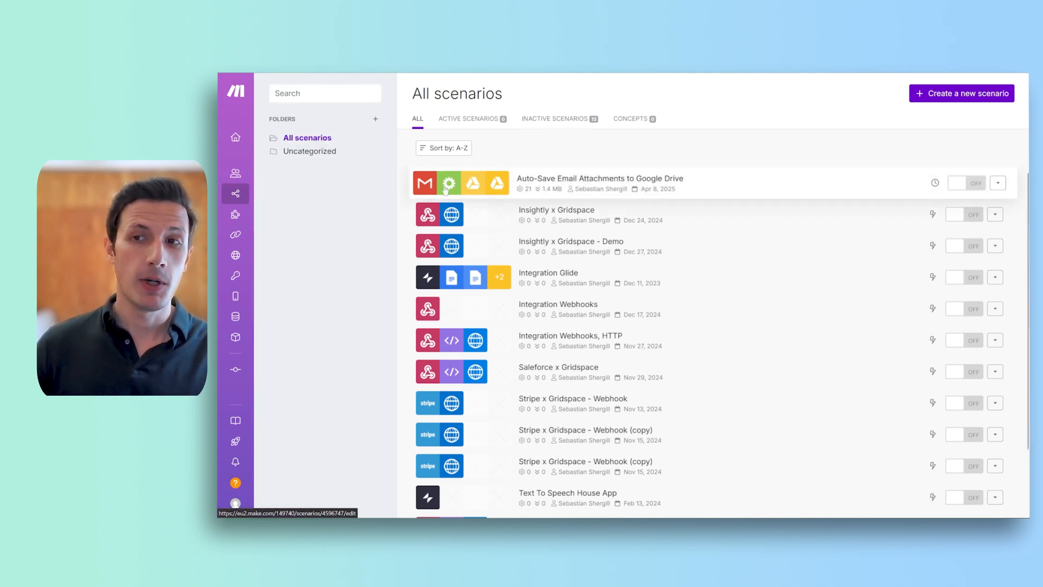
{"action": "left_click", "coordinate": [959, 187]}
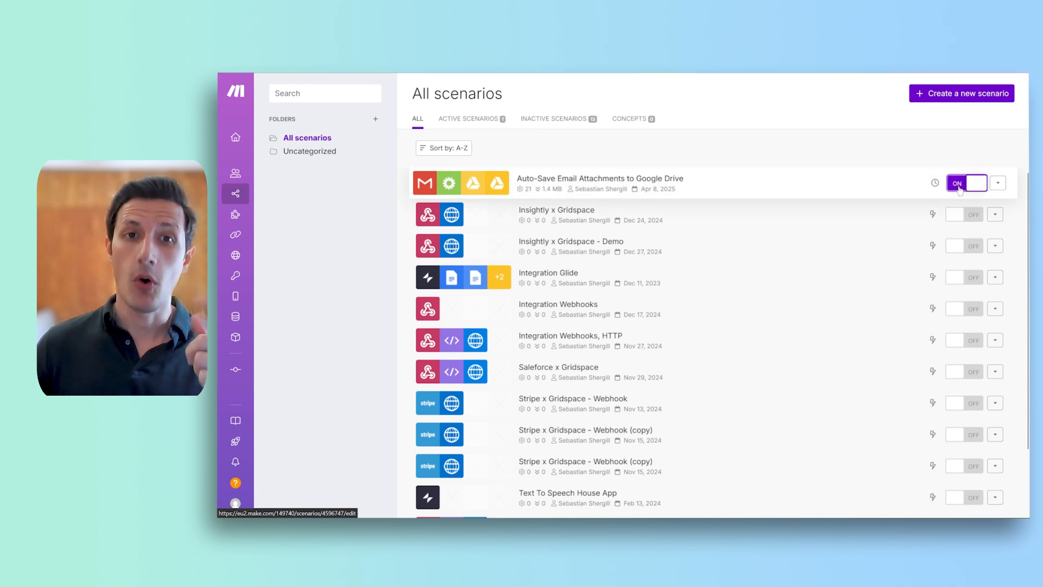